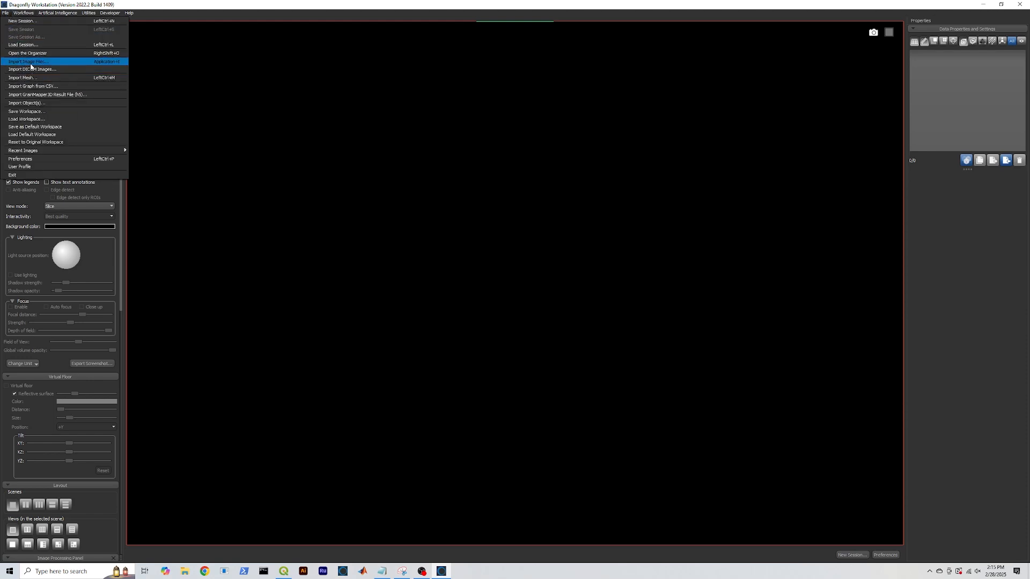
Add every .tif slice in the SliceViews folder (00000.tif onward) to the Import Image list
left_click(27, 62)
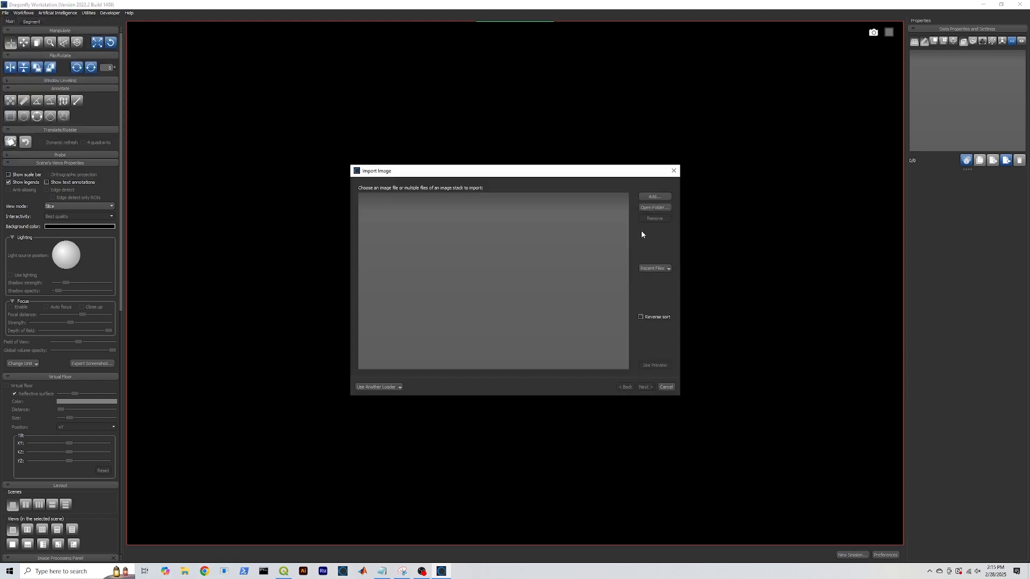
left_click(652, 197)
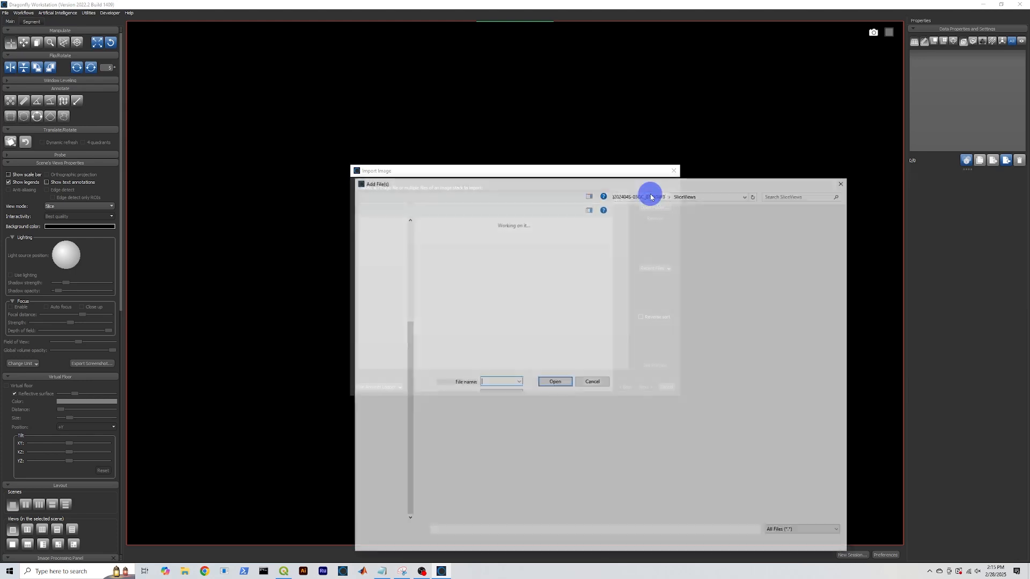
left_click(449, 237)
left_click_drag(848, 226, 845, 522)
left_click(579, 321)
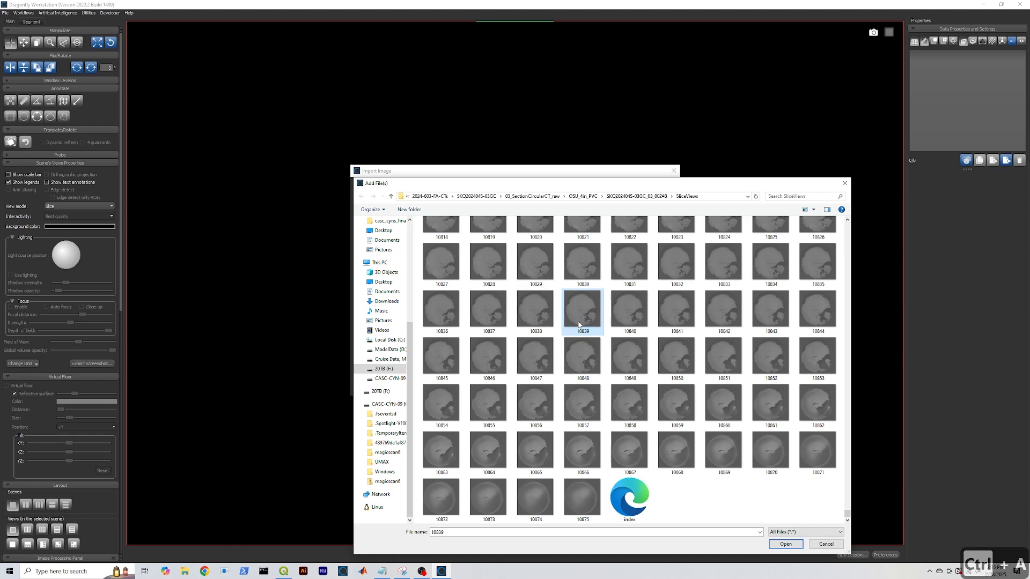
key("ctrl+a")
left_click(788, 544)
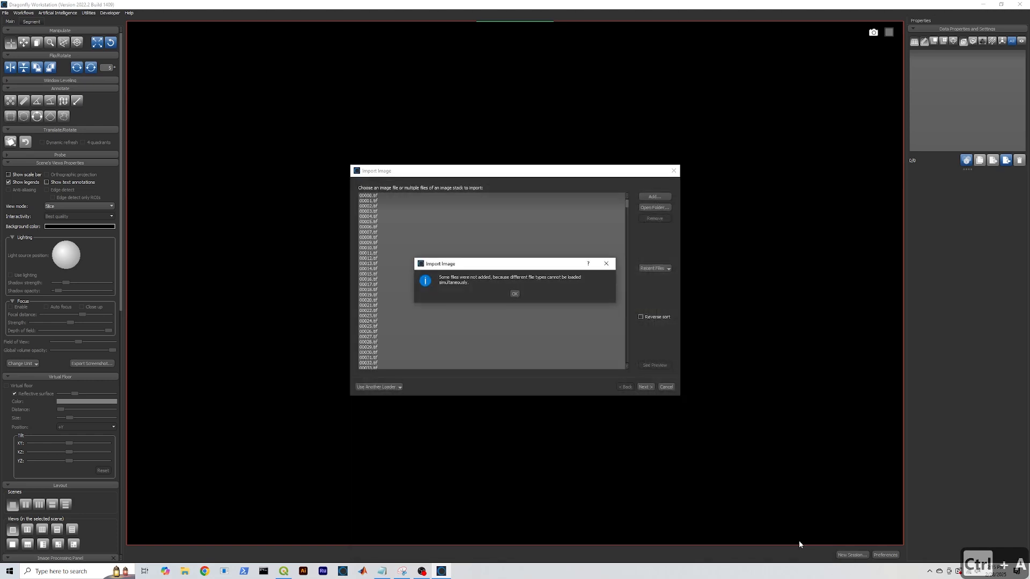
left_click(514, 295)
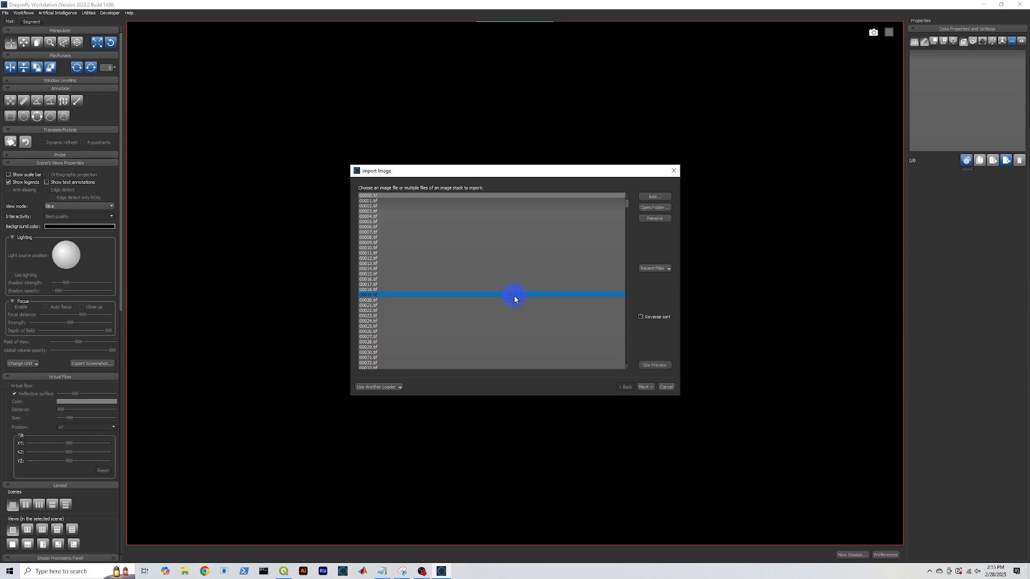
left_click(649, 387)
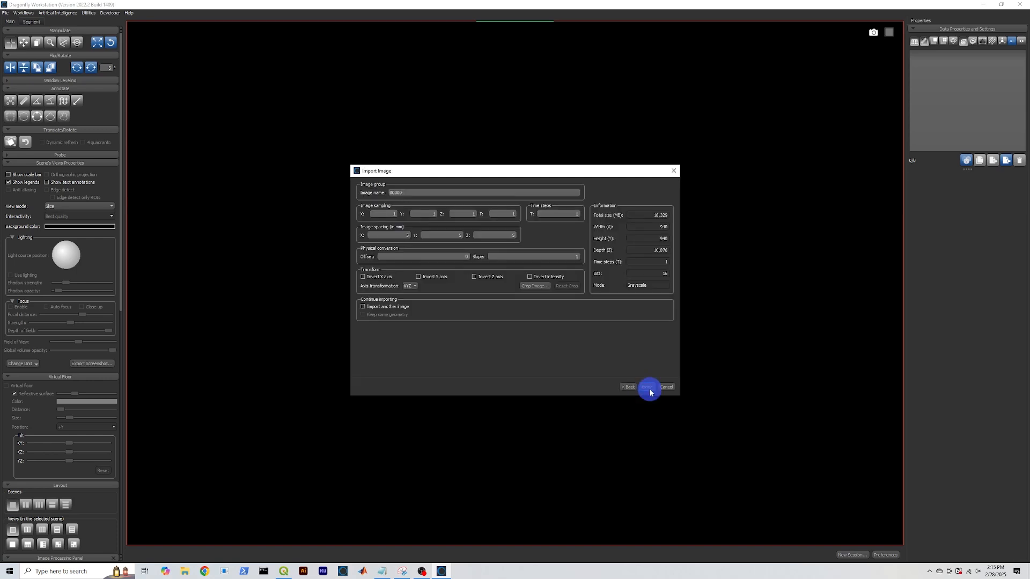
Check the image spacing, offset and sampling values, then finish importing the stack as 00000
left_click(384, 235)
left_click(446, 236)
left_click(408, 213)
left_click(407, 256)
left_click(383, 214)
left_click(647, 387)
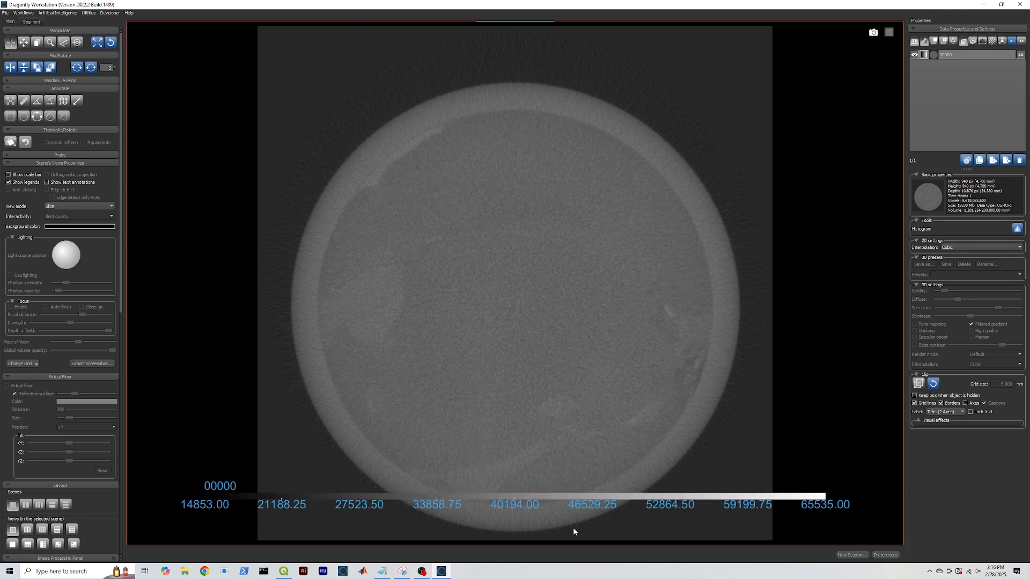
Switch to the three-view layout with each colour legend moved to its view's bottom edge
left_click_drag(556, 497, 538, 544)
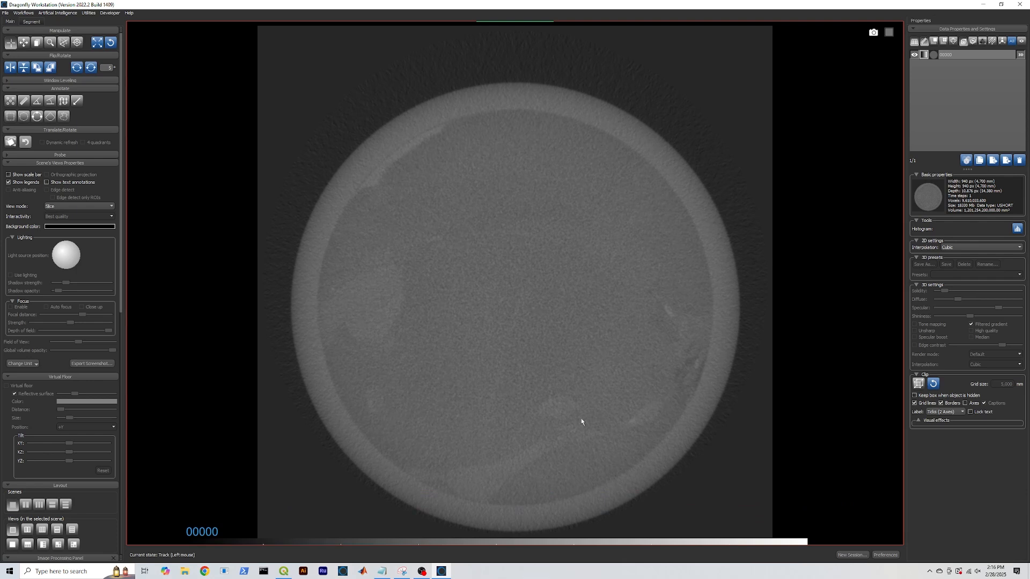
left_click_drag(120, 279, 126, 395)
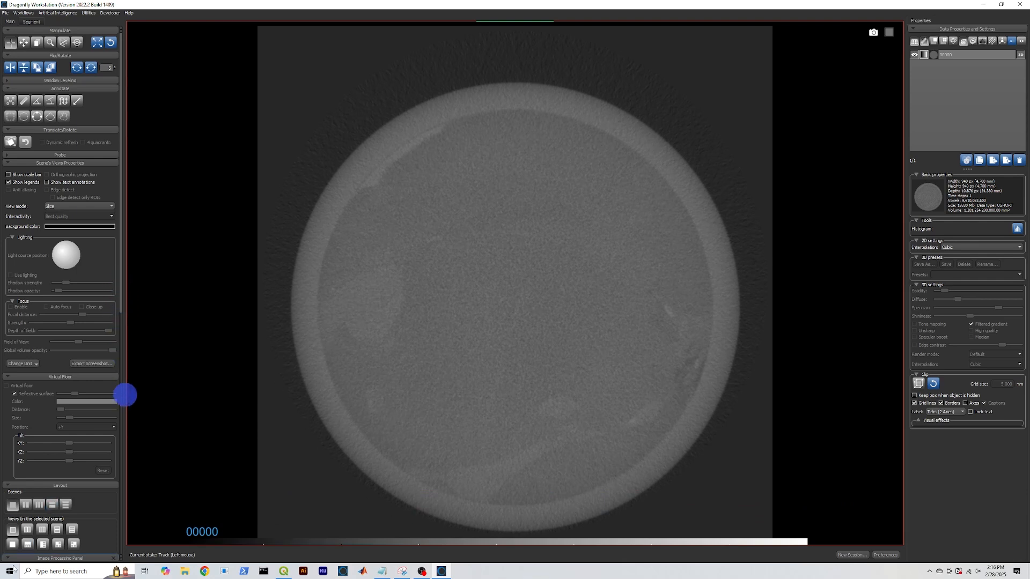
left_click(57, 531)
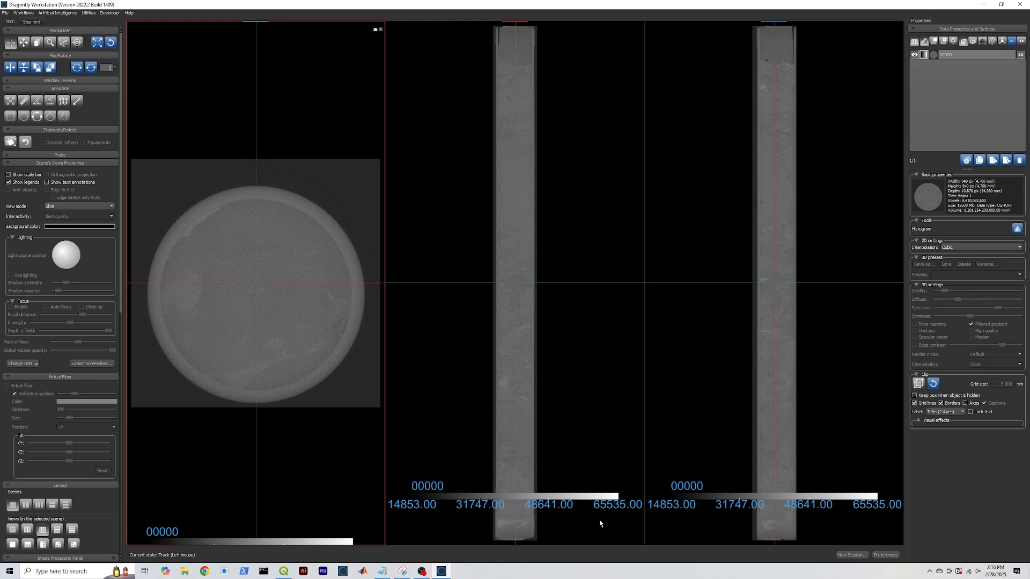
left_click_drag(592, 497, 601, 565)
left_click_drag(867, 495, 855, 571)
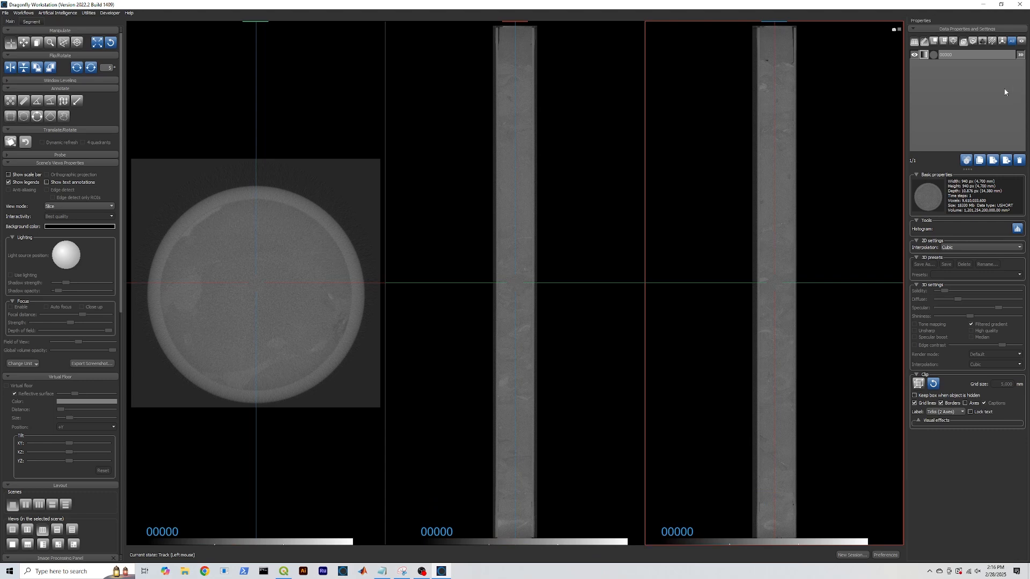
Open dataset 00000's actions menu, then dismiss it and clear the data list selection
right_click(948, 53)
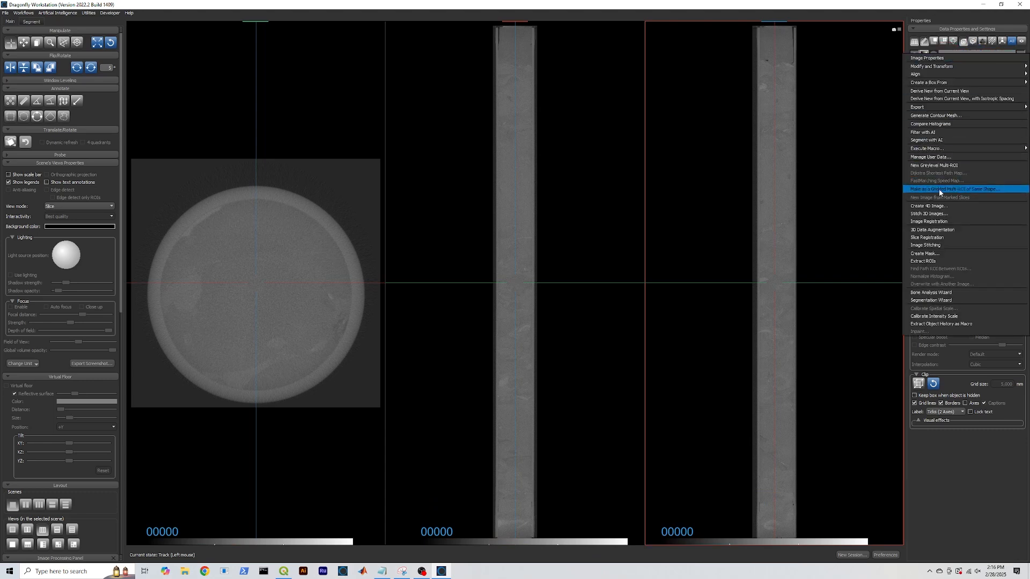
left_click(871, 203)
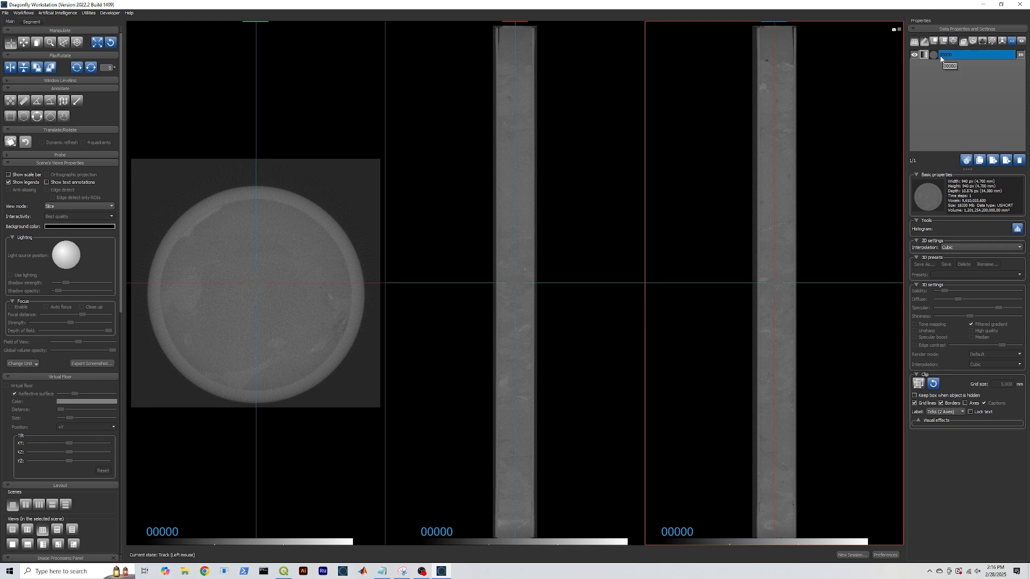
left_click(916, 111)
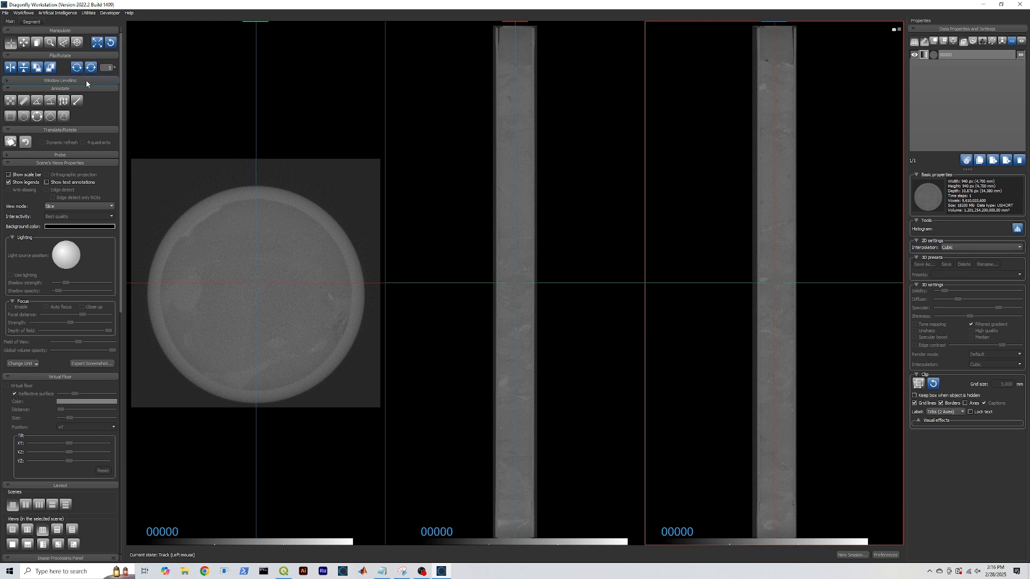
Narrow the Window Leveling display range by raising the minimum and lowering the maximum
left_click(411, 186)
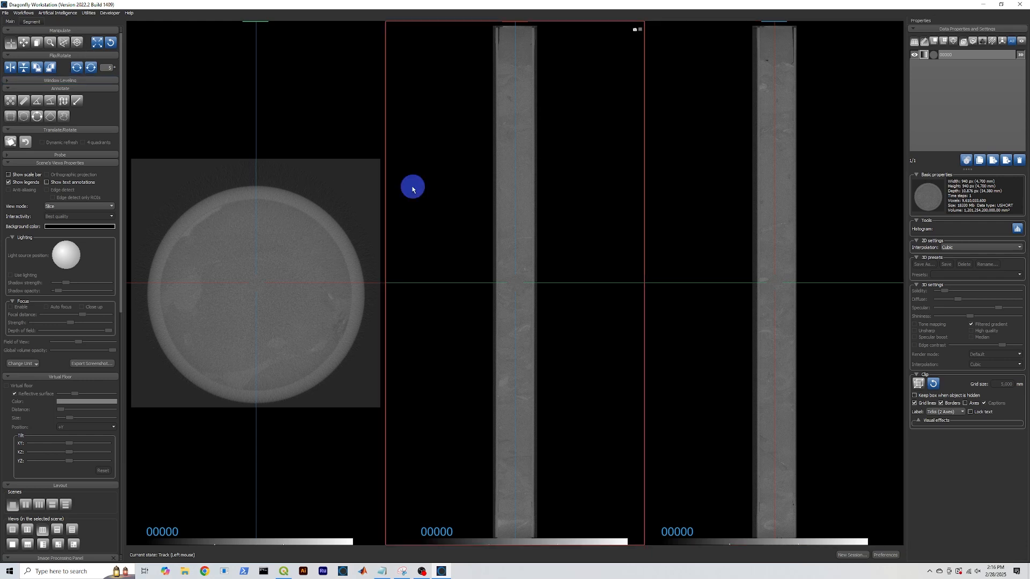
left_click_drag(86, 81, 89, 84)
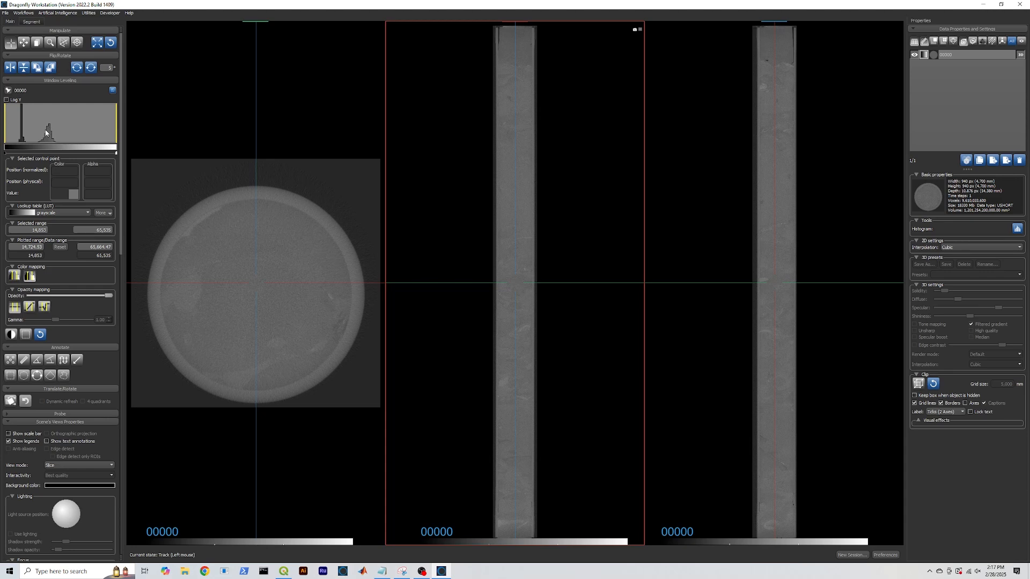
left_click_drag(8, 128, 39, 128)
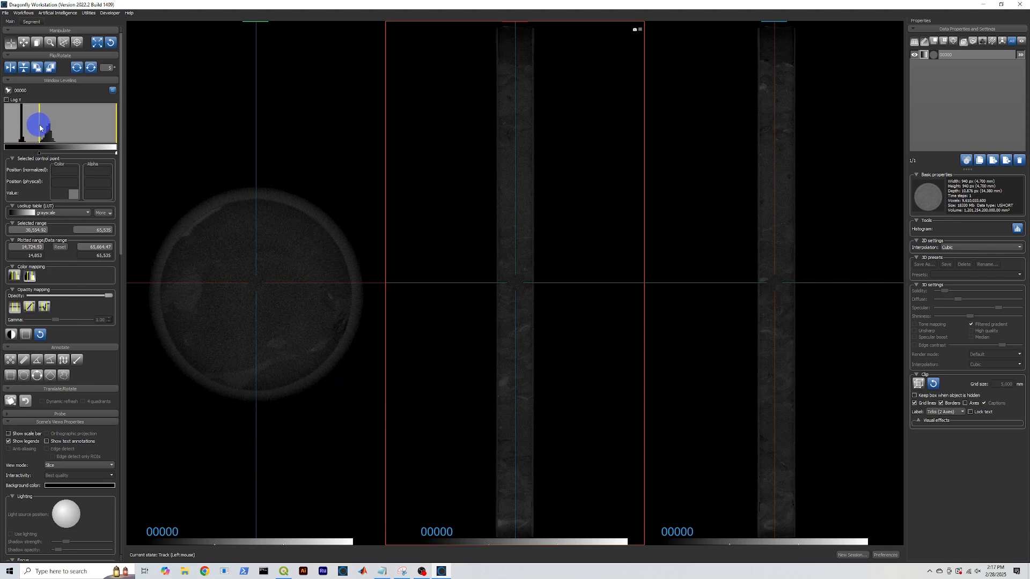
mouse_move(116, 127)
left_mouse_down()
mouse_move(43, 122)
mouse_move(54, 124)
left_mouse_up()
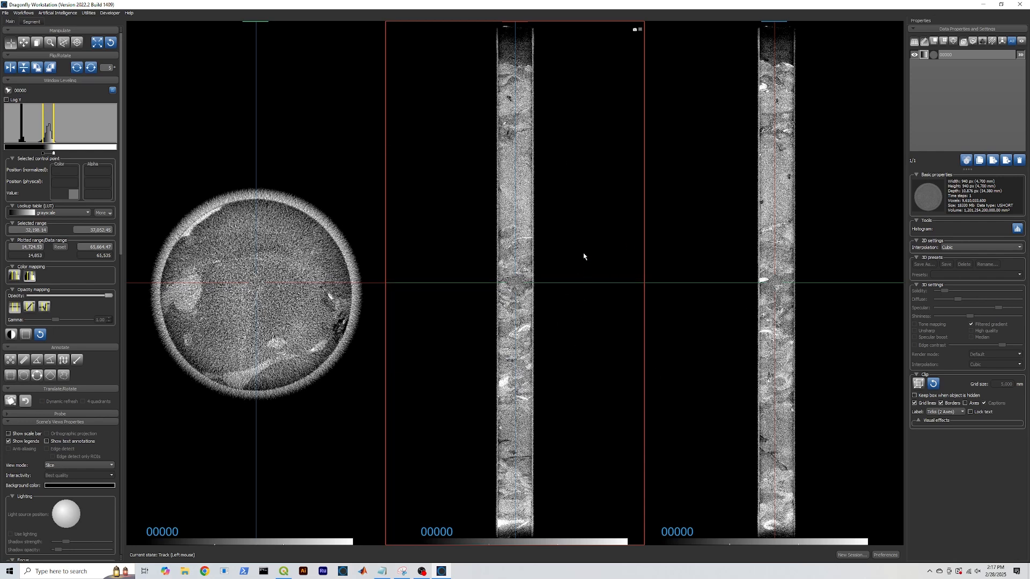
Zoom into and pan the middle and right lengthwise views to enlarge the core
key("z")
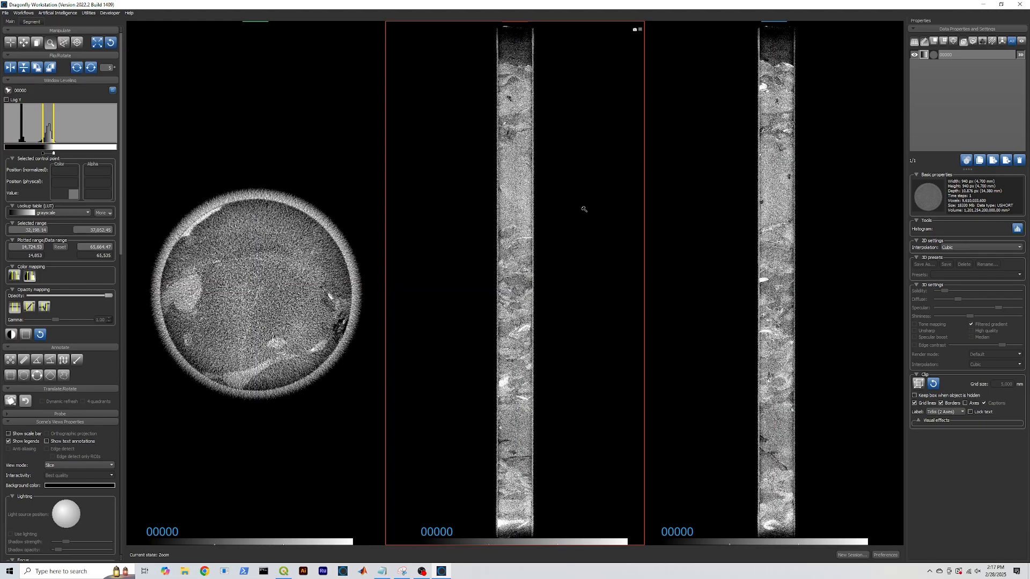
left_click_drag(584, 210, 566, 520)
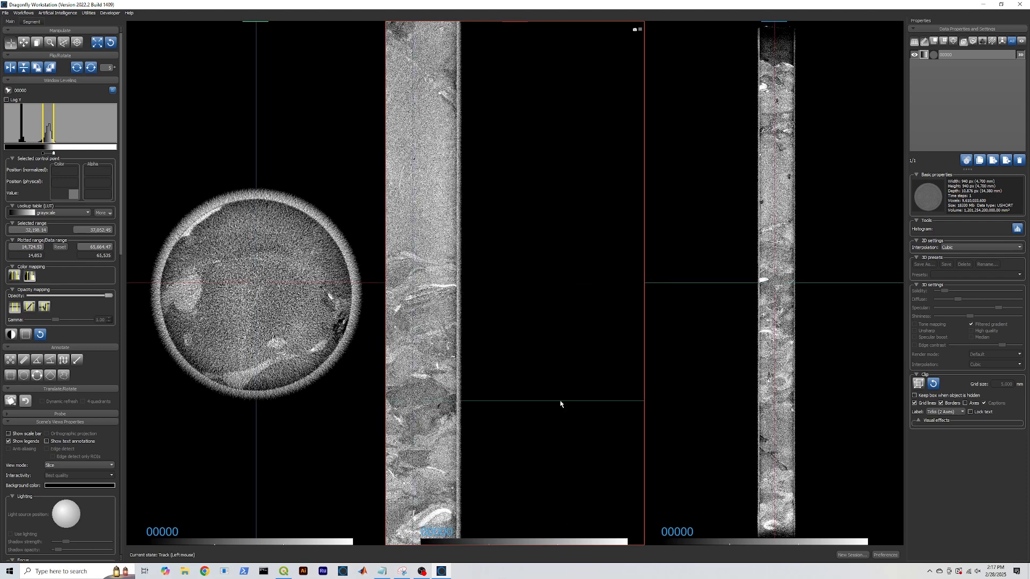
middle_click_drag(507, 255, 620, 259)
right_click_drag(710, 212, 720, 485)
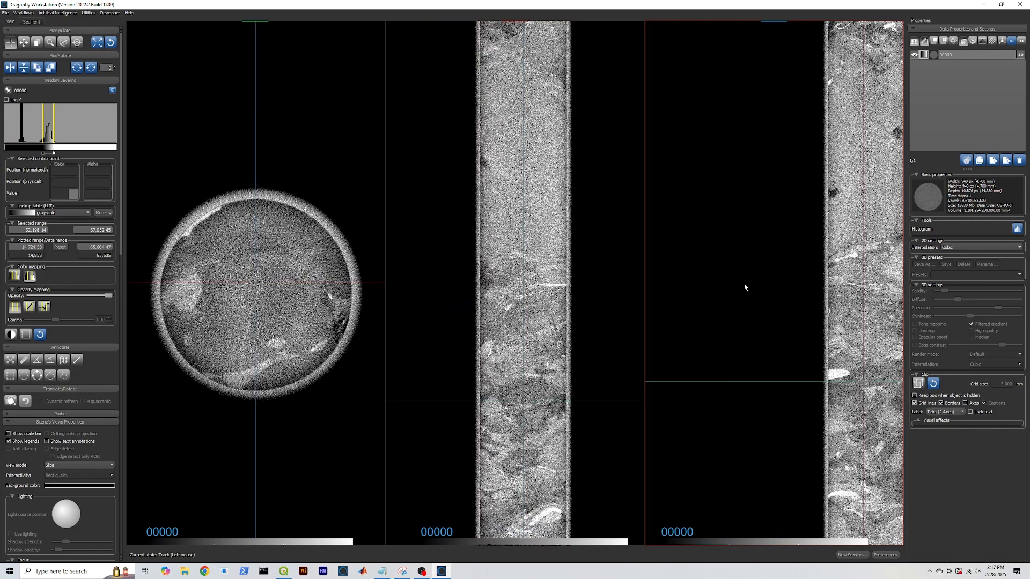
middle_click_drag(771, 196, 687, 214)
middle_click_drag(590, 176, 600, 204)
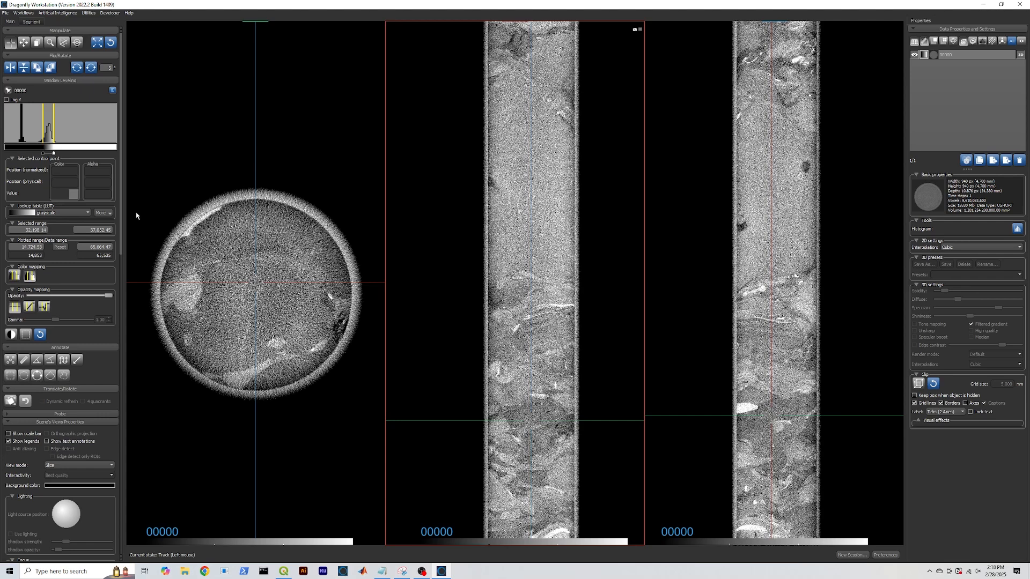
Set the middle lengthwise view's mode to Slab average
left_click_drag(121, 200, 123, 286)
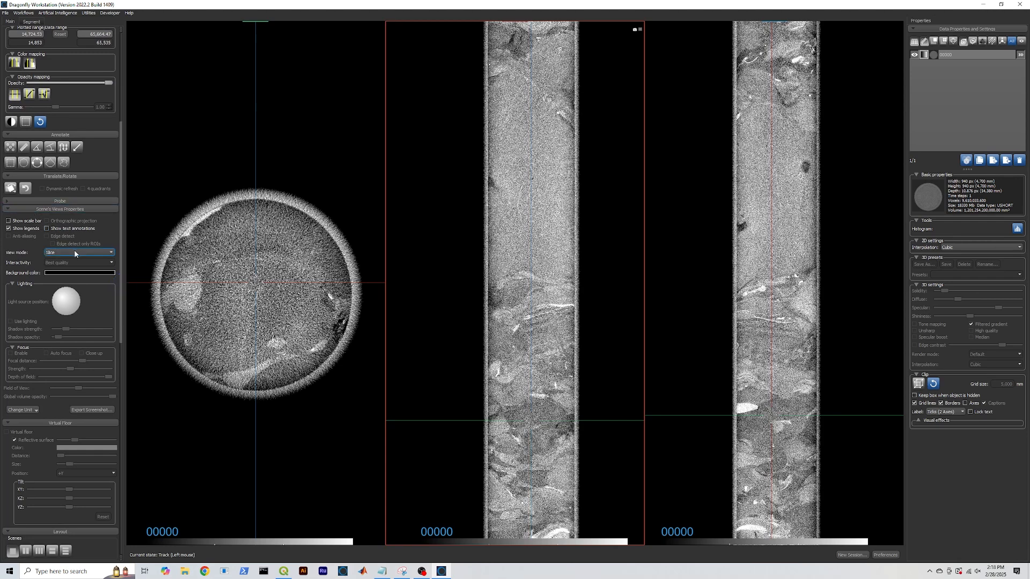
left_click(409, 211)
left_click(83, 253)
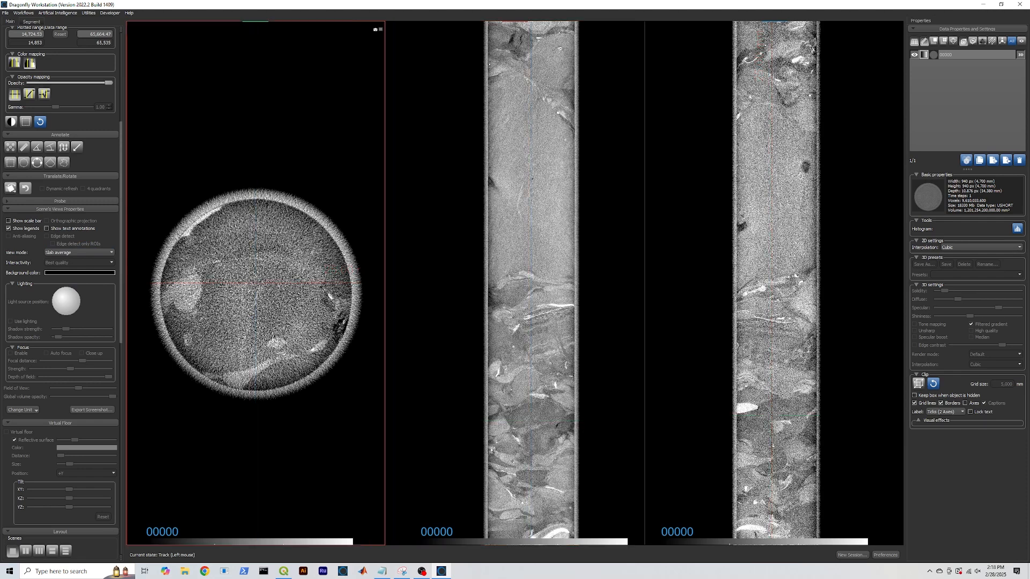
scroll(275, 275, "up", 3)
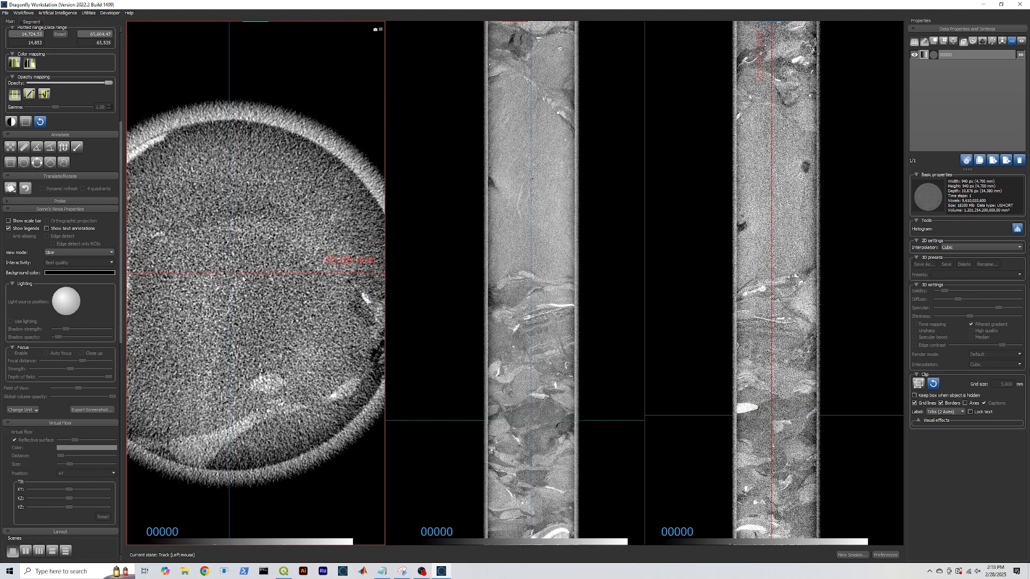
Move the slice crosshair to a new core depth and reposition the lengthwise views
left_click_drag(242, 276, 255, 296)
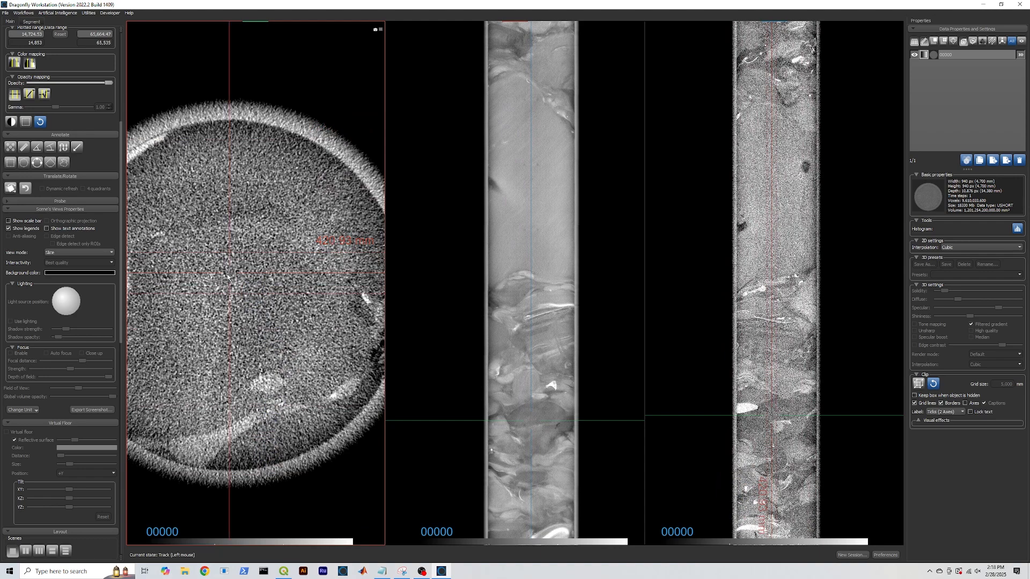
left_click_drag(227, 277, 227, 307)
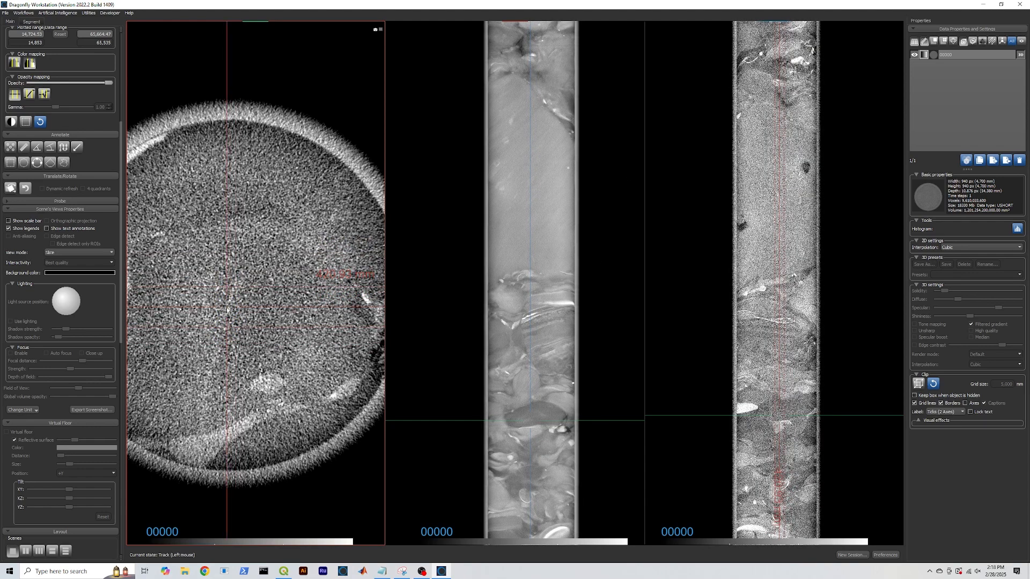
mouse_move(226, 310)
left_mouse_down()
mouse_move(305, 94)
mouse_move(264, 180)
mouse_move(231, 337)
mouse_move(230, 299)
mouse_move(225, 309)
left_mouse_up()
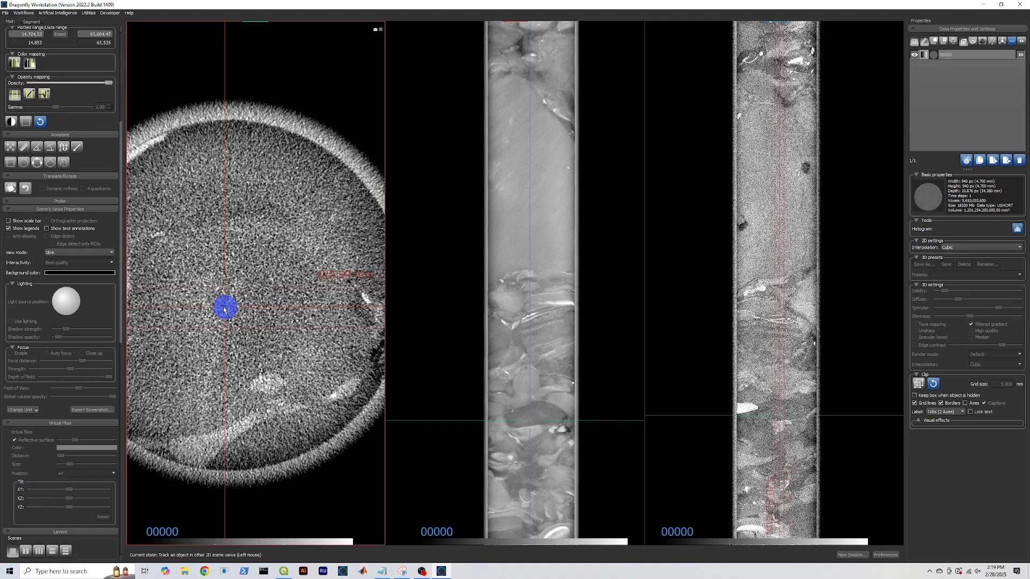
middle_click_drag(438, 382, 425, 256)
middle_click_drag(431, 323, 432, 291)
left_click(432, 290)
left_click_drag(707, 268, 707, 188)
left_click(588, 300)
left_click_drag(122, 253, 132, 129)
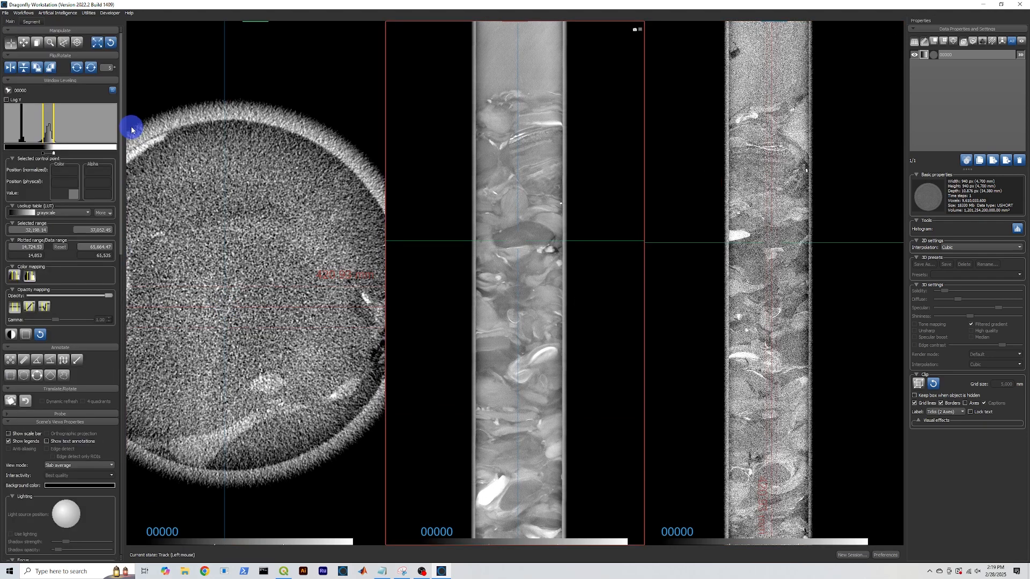
Apply the BK-RD-YL black-red-yellow colormap to the slices
left_click(76, 214)
scroll(68, 248, "up", 5)
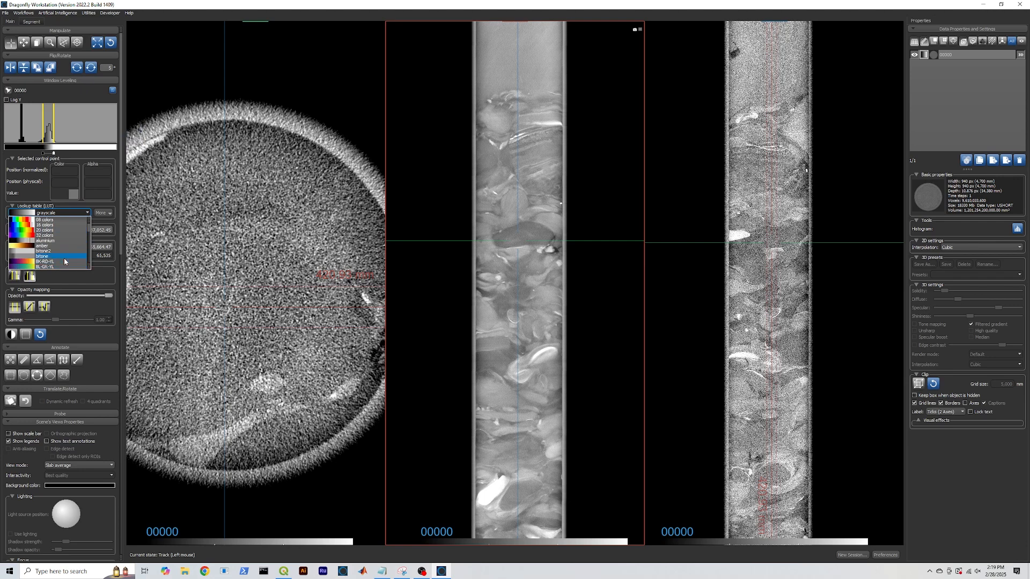
left_click(65, 262)
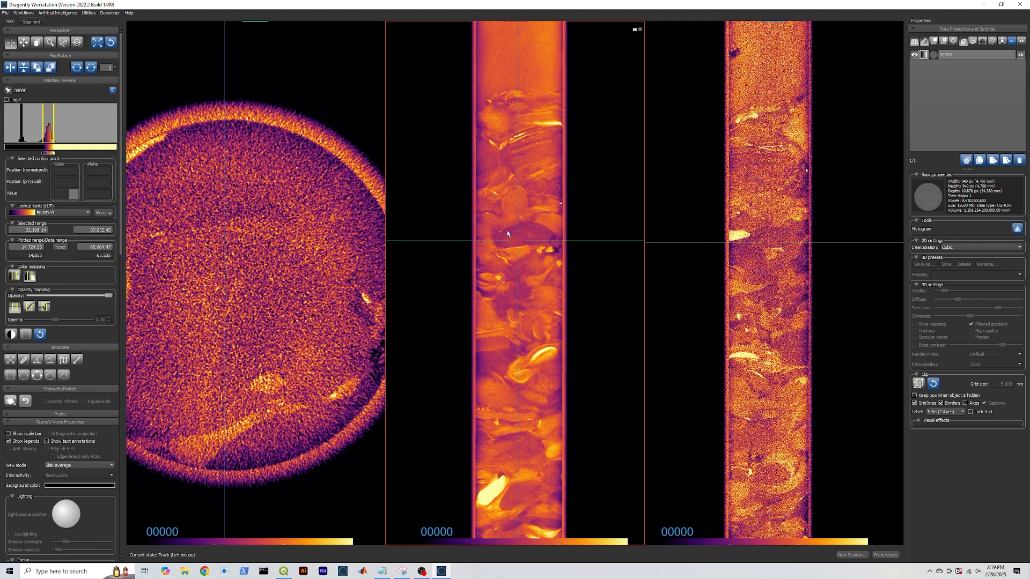
Re-zoom and pan the middle slice and cross-section, moving the slice position across the core
right_click_drag(526, 322, 561, 428)
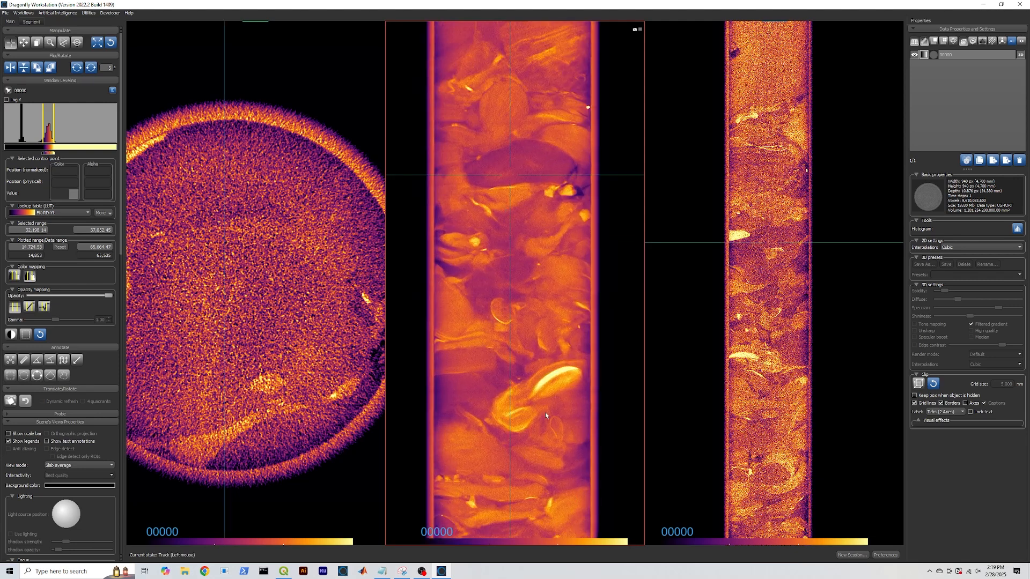
right_click_drag(551, 264, 537, 166)
middle_click_drag(560, 228, 562, 274)
right_click_drag(568, 325, 567, 304)
middle_click_drag(566, 279, 569, 295)
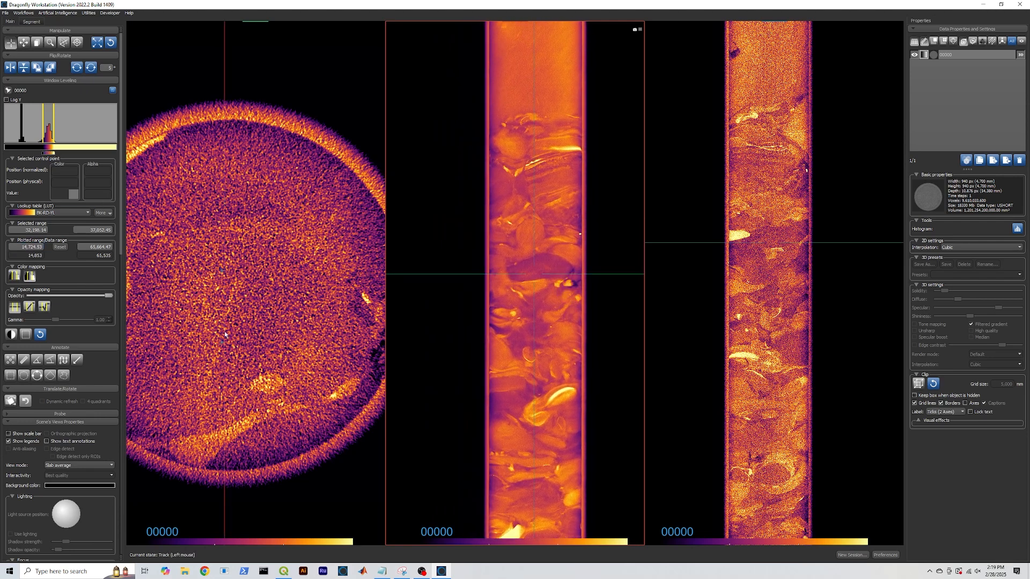
right_click_drag(294, 369, 298, 274)
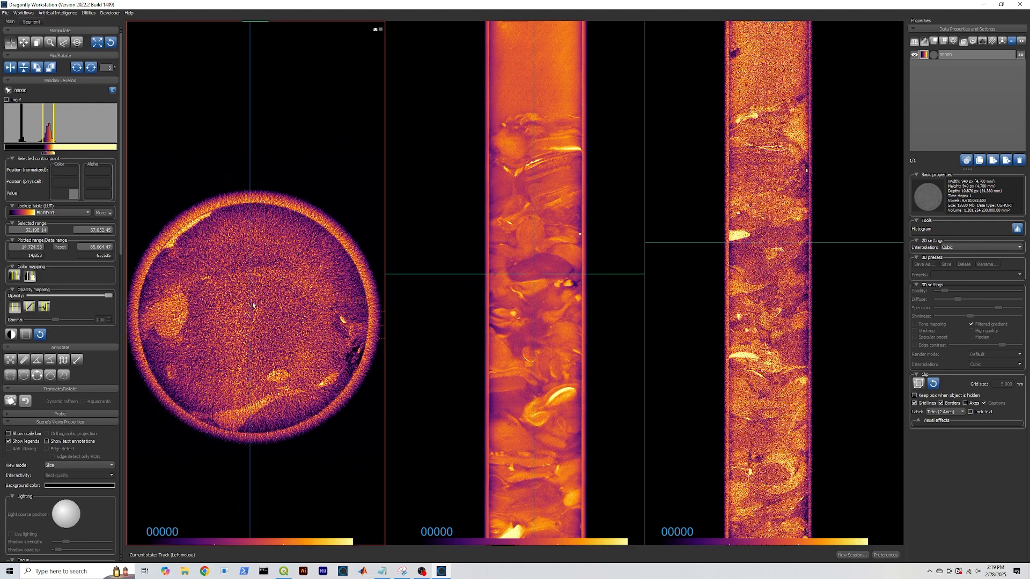
left_click_drag(268, 128, 260, 129)
mouse_move(260, 328)
left_mouse_down()
mouse_move(280, 134)
mouse_move(315, 158)
mouse_move(314, 170)
mouse_move(318, 153)
left_mouse_up()
Switch the slice colour map to BL-GR-YL
left_click(85, 213)
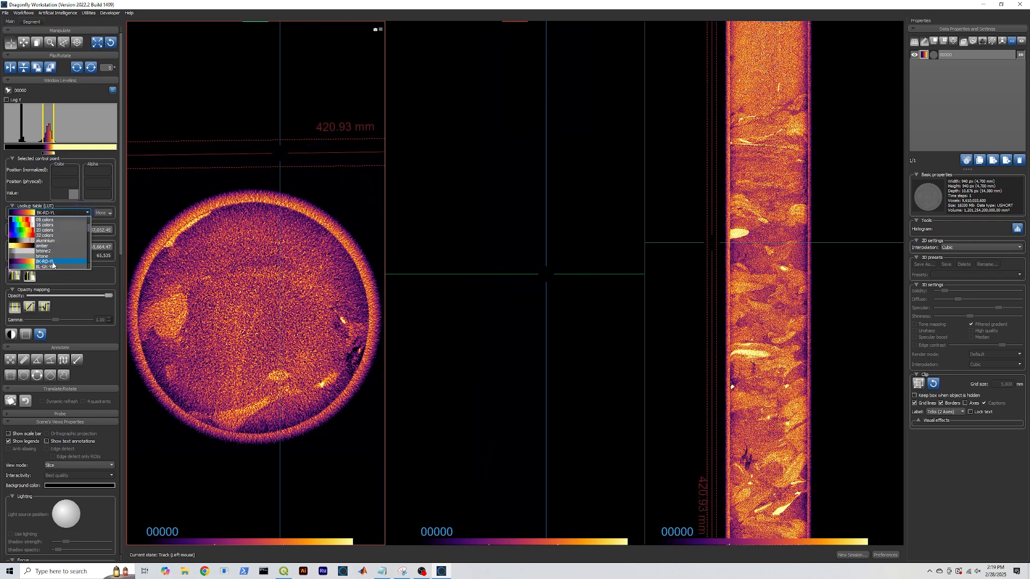
scroll(54, 259, "down", 1)
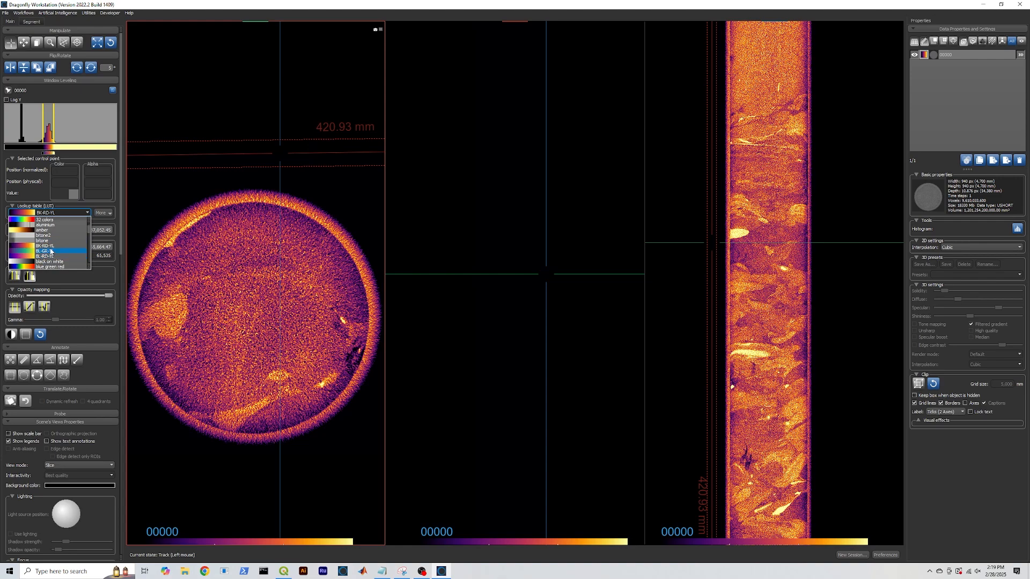
left_click(51, 251)
Move the slice crossing point lower in the cross-section and fine-tune it
left_click_drag(284, 157, 326, 324)
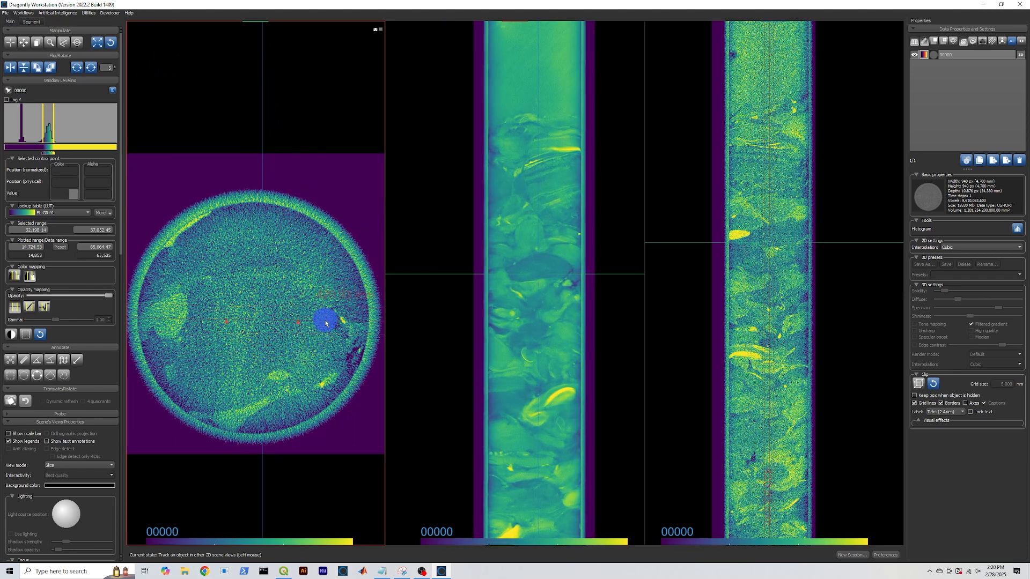
left_click(252, 295)
left_click_drag(252, 297, 249, 302)
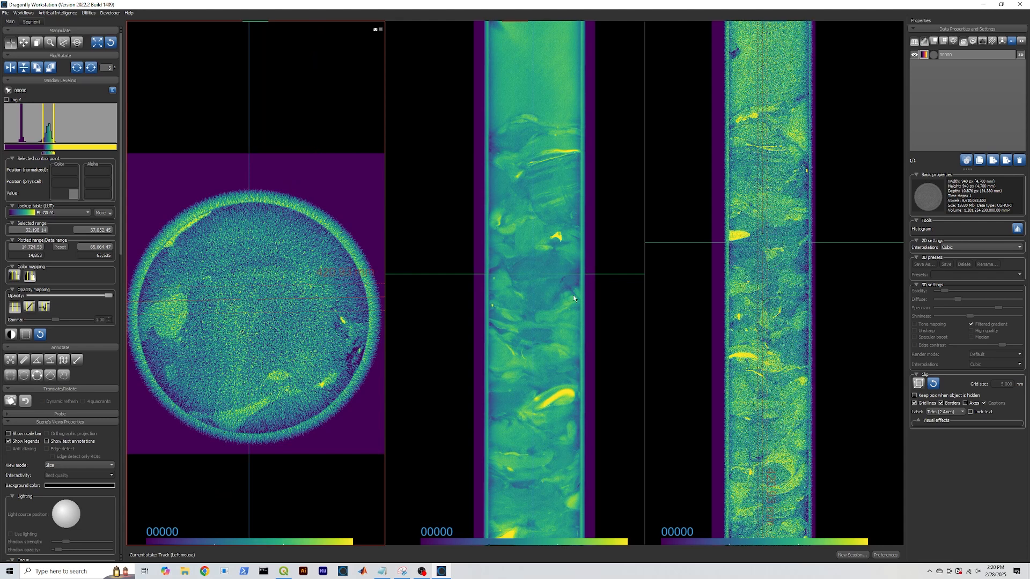
left_click_drag(119, 207, 147, 517)
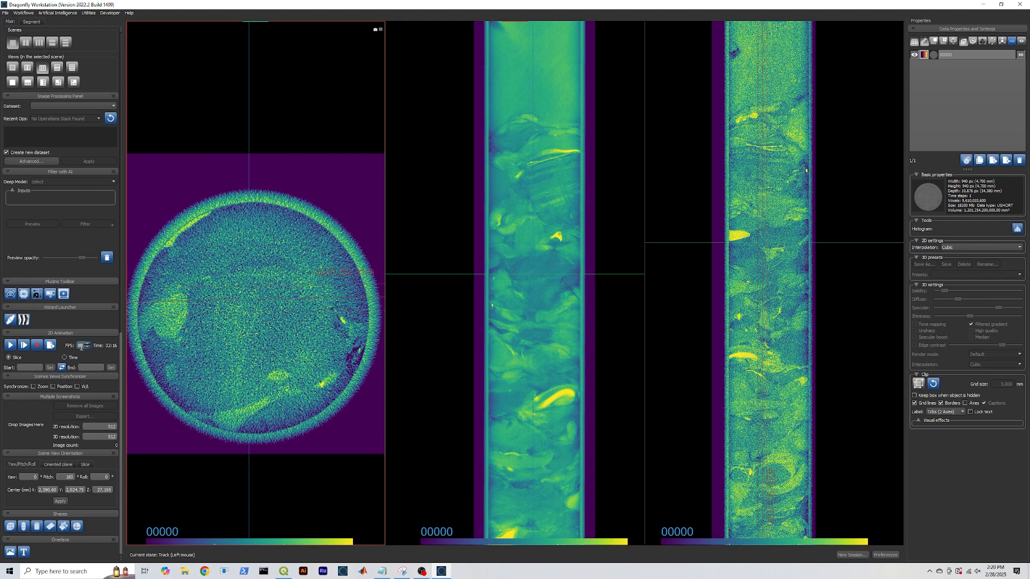
Animate the middle lengthwise view at 30 fps from slice 300 to 600 and play it
left_click_drag(82, 347, 77, 346)
type("30")
left_click(448, 301)
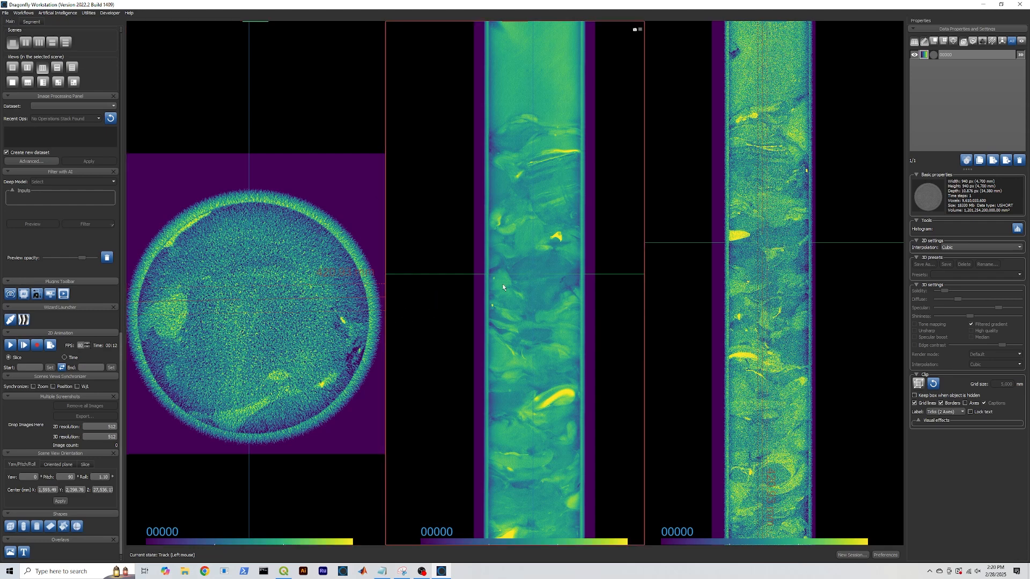
left_click(26, 368)
type("300")
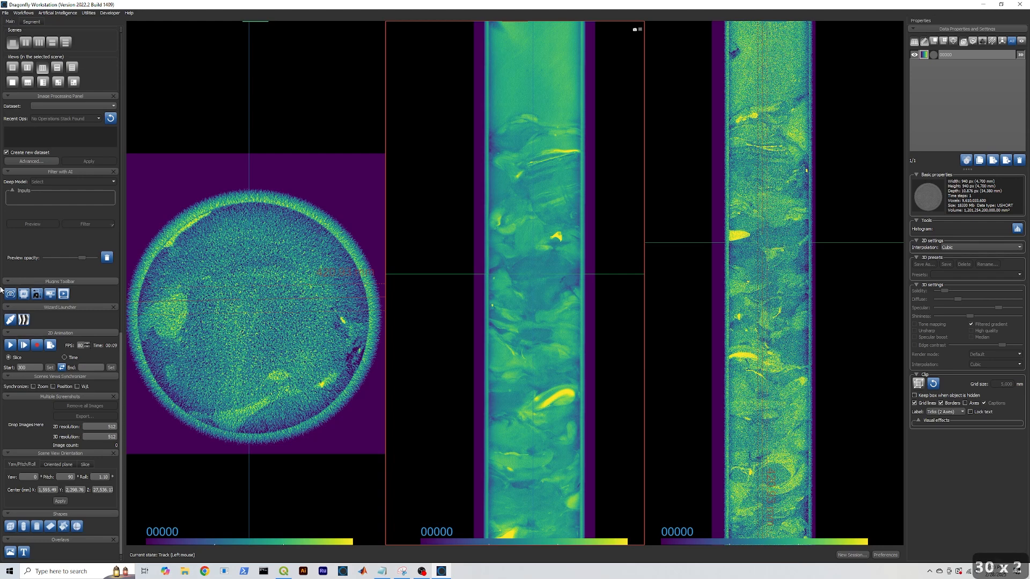
left_click(87, 367)
type("600")
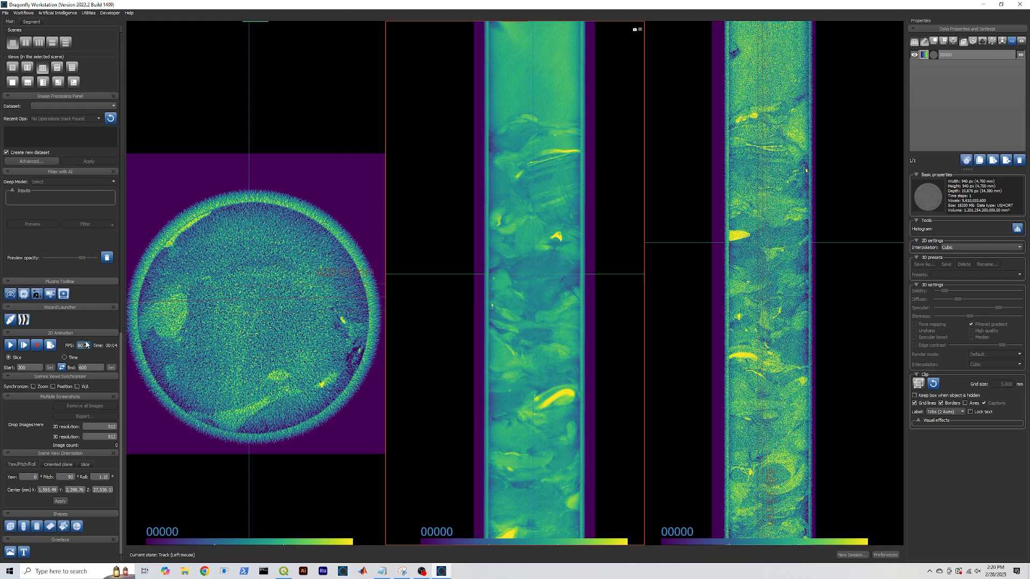
left_click(9, 346)
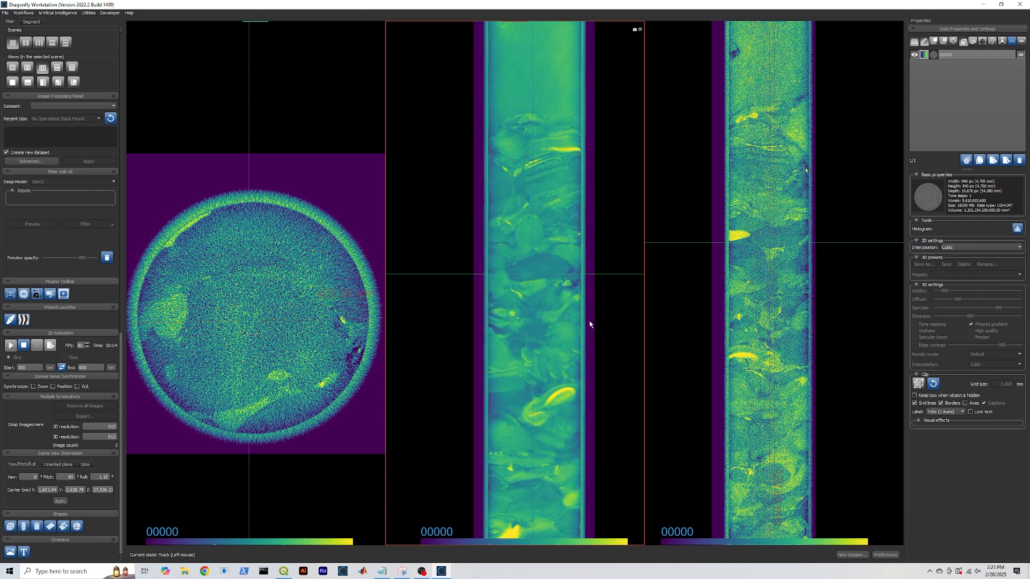
Stop the animation, then start recording and cancel the save dialog
left_click(24, 346)
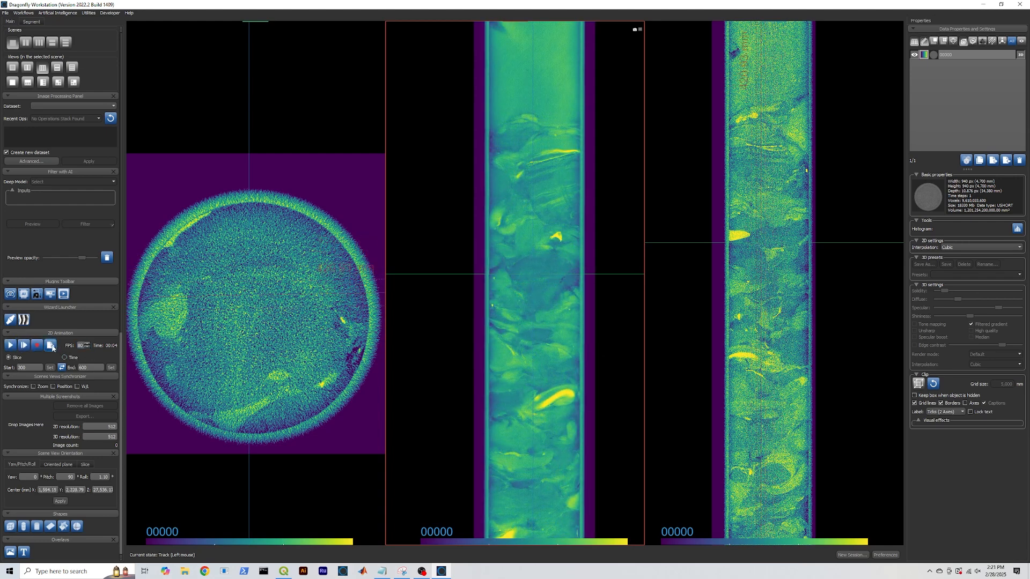
left_click(51, 346)
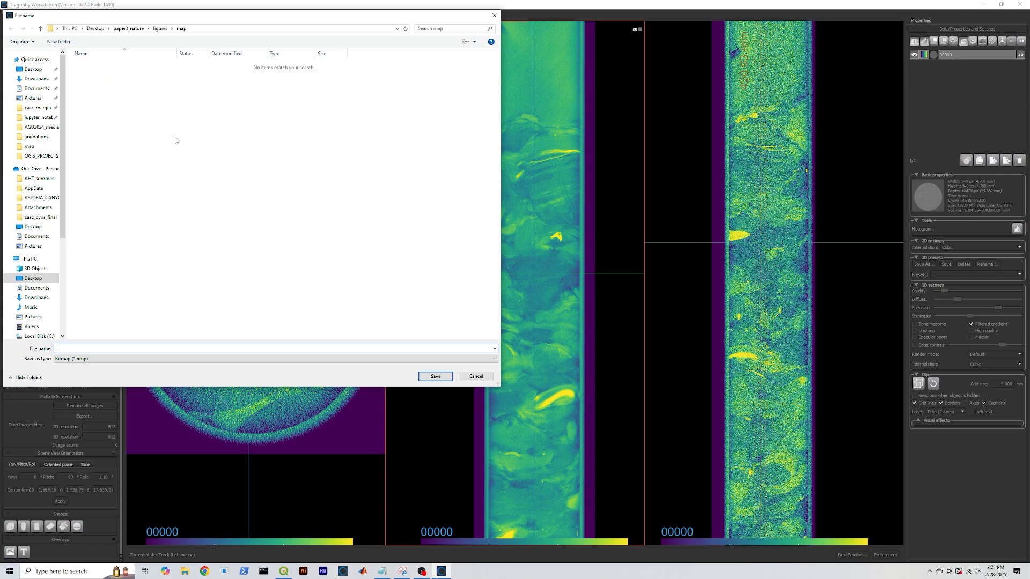
left_click(476, 377)
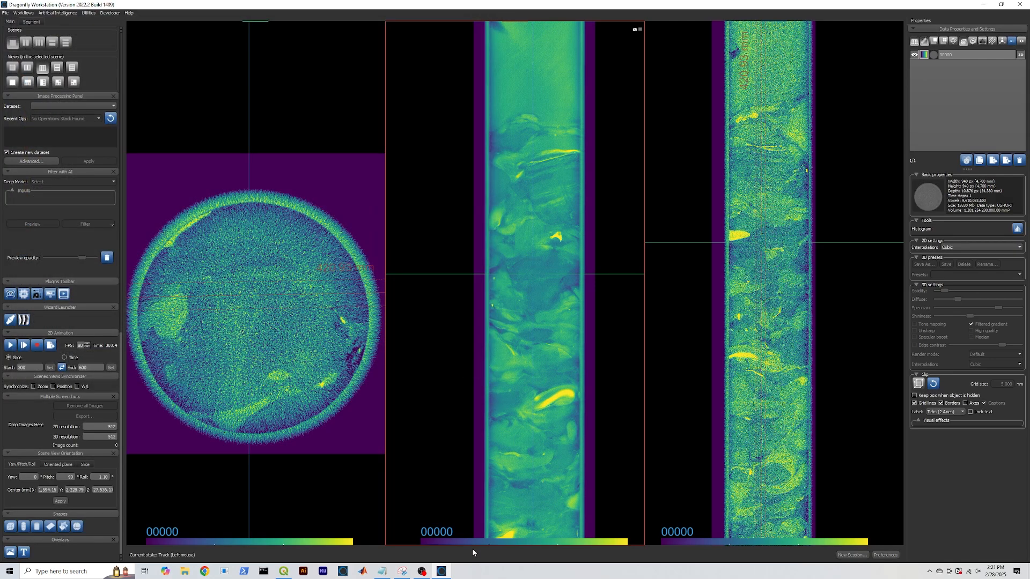
Zoom out the middle view and move the slice crossing to the core's top end
right_click_drag(598, 438, 611, 325)
middle_click_drag(612, 325, 577, 375)
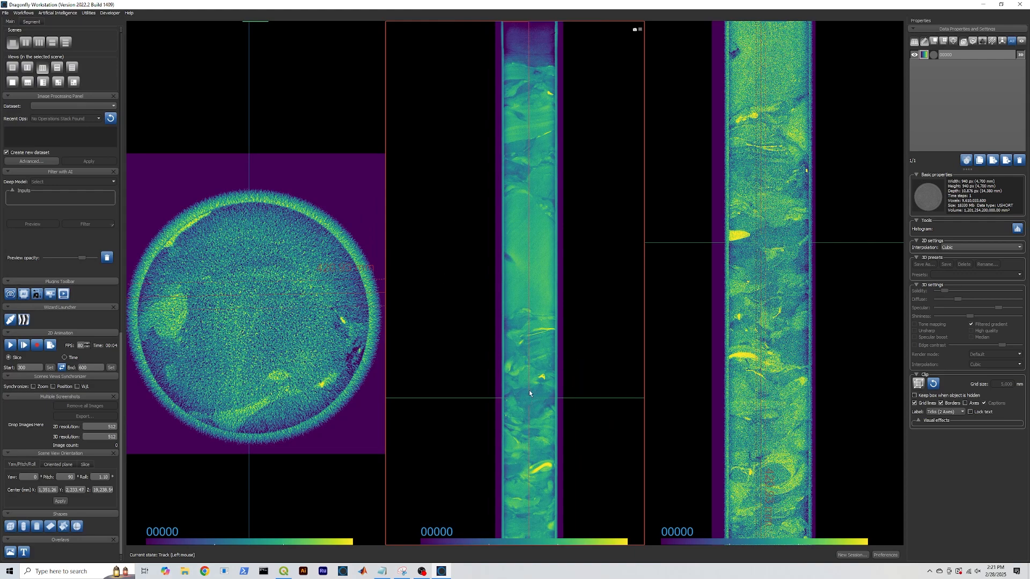
left_click_drag(528, 398, 426, 5)
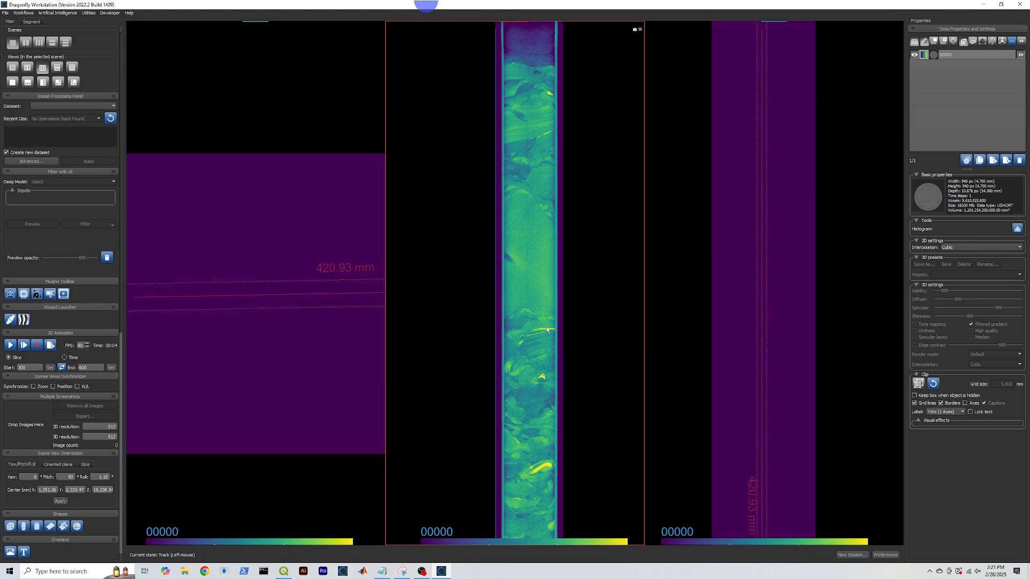
right_click(576, 247)
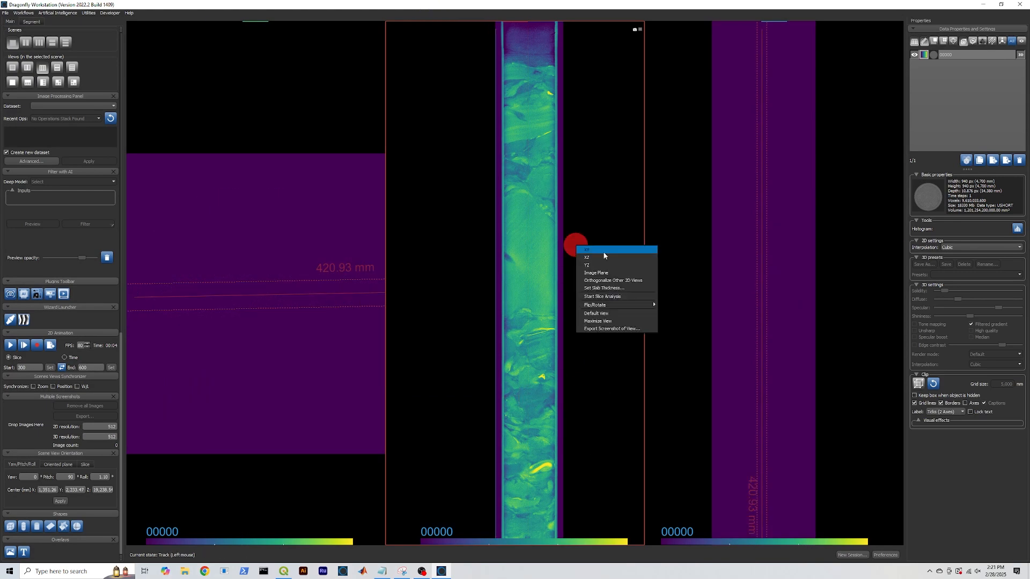
left_click(619, 329)
type("1000")
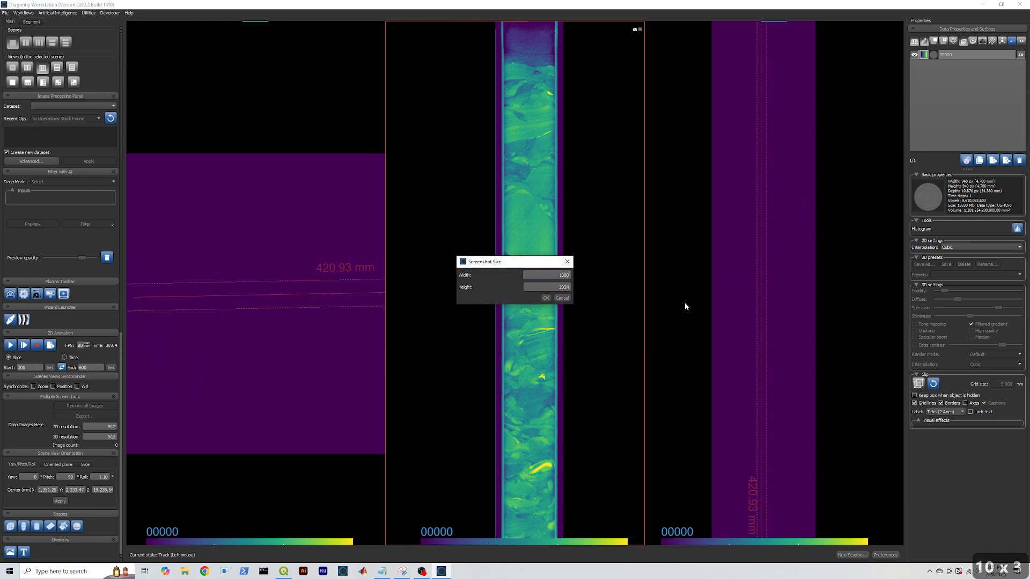
type("0")
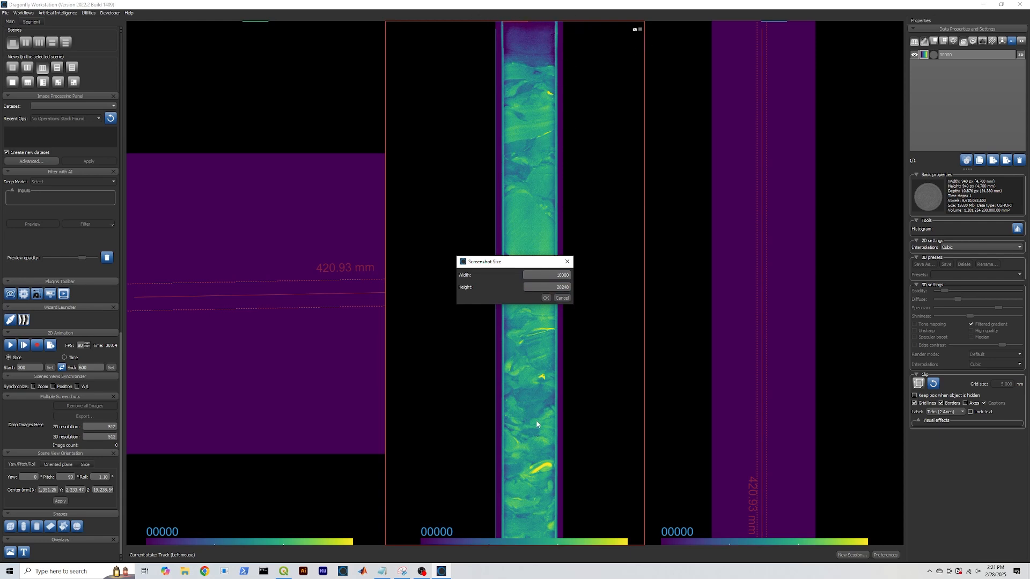
left_click(561, 298)
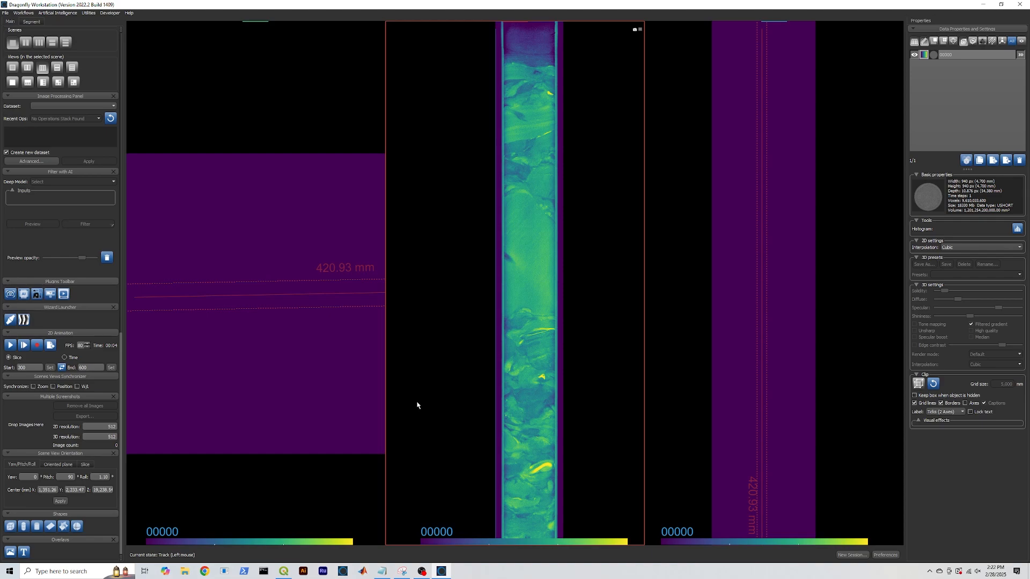
Pan the cross-section view and set the slice lines onto the core
scroll(226, 411, "down", 3)
left_click_drag(200, 393, 277, 363)
left_click_drag(229, 310, 335, 301)
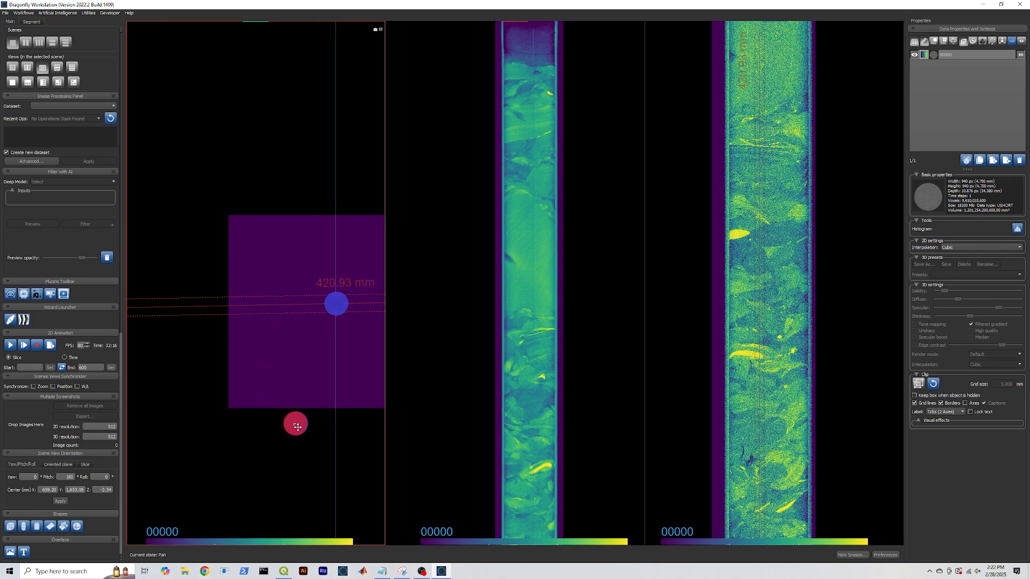
left_click_drag(298, 425, 253, 426)
scroll(574, 168, "down", 3)
left_click_drag(556, 168, 558, 332)
left_click(291, 311)
left_click_drag(291, 311, 289, 310)
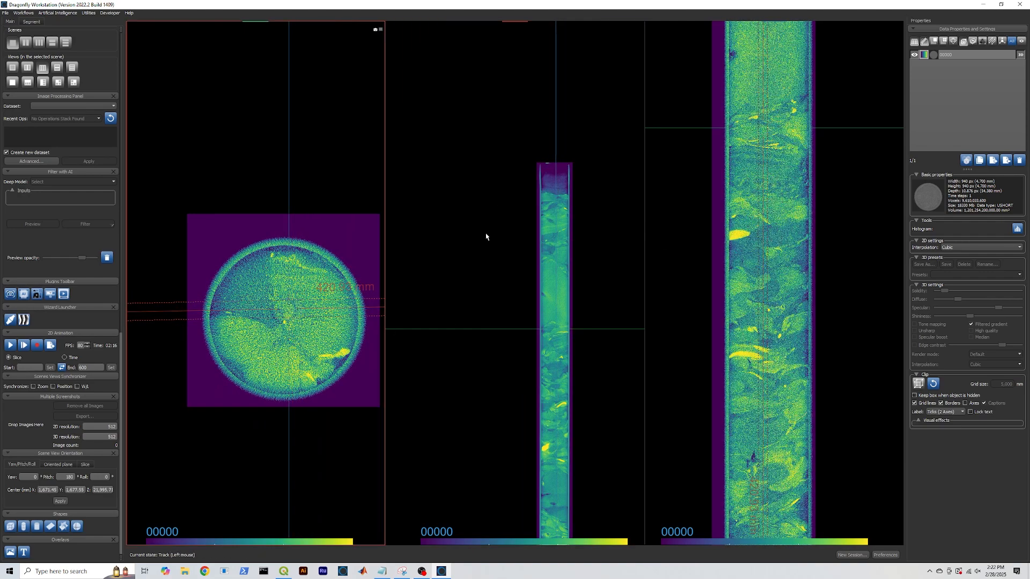
Zoom and pan the middle and right views to fit the entire core column
scroll(832, 182, "down", 5)
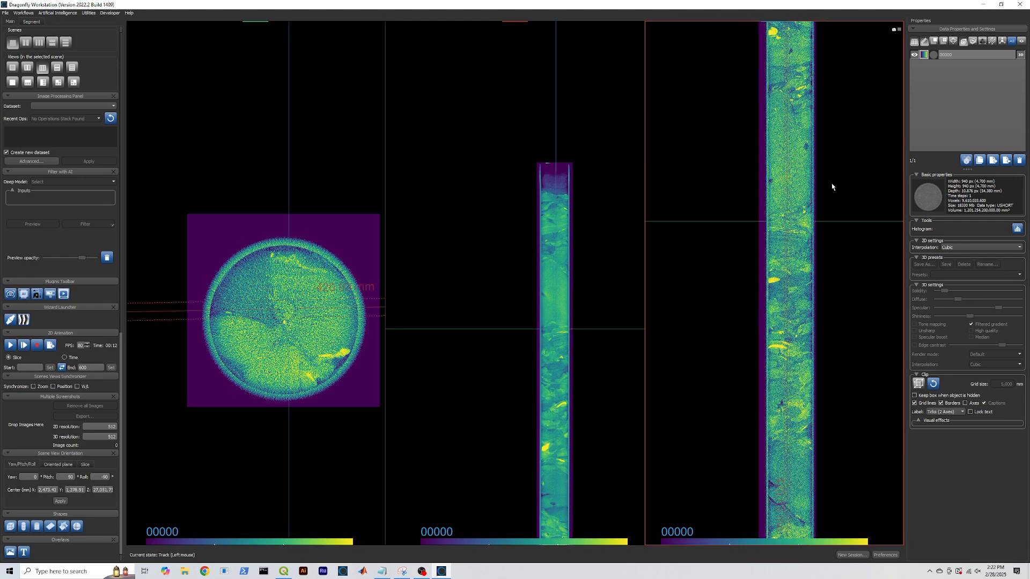
middle_click_drag(606, 399, 592, 310)
middle_click_drag(338, 418, 305, 384)
scroll(842, 350, "up", 1)
middle_click_drag(843, 354, 834, 340)
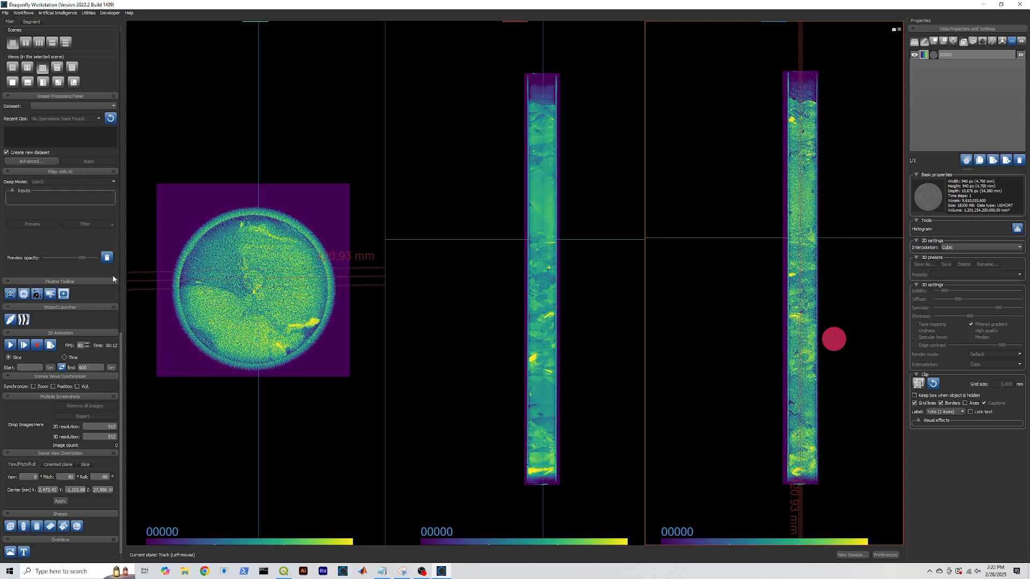
left_click_drag(121, 344, 128, 230)
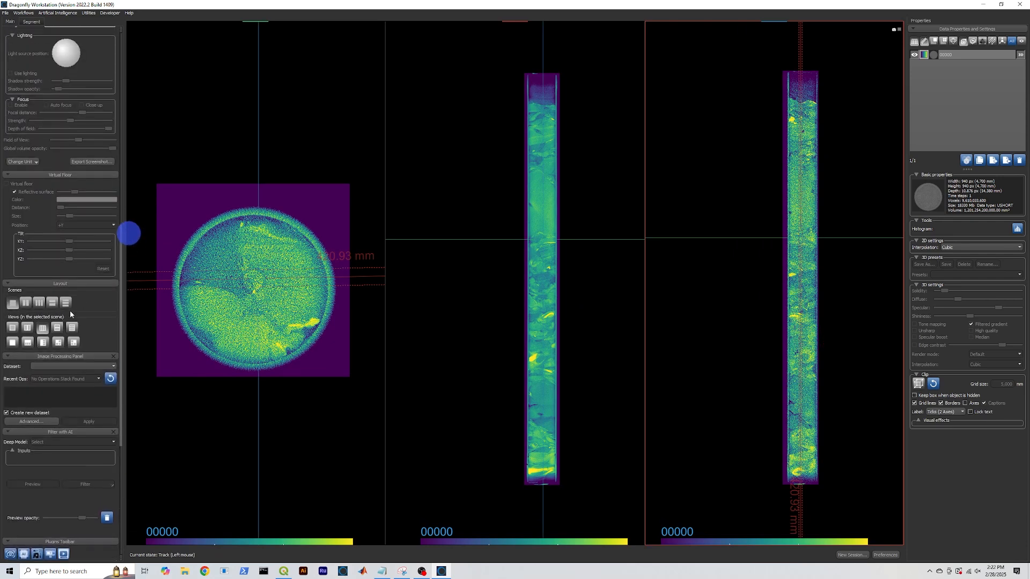
Switch to the 2x2 layout, maximize the 3D view and zoom out
left_click(58, 342)
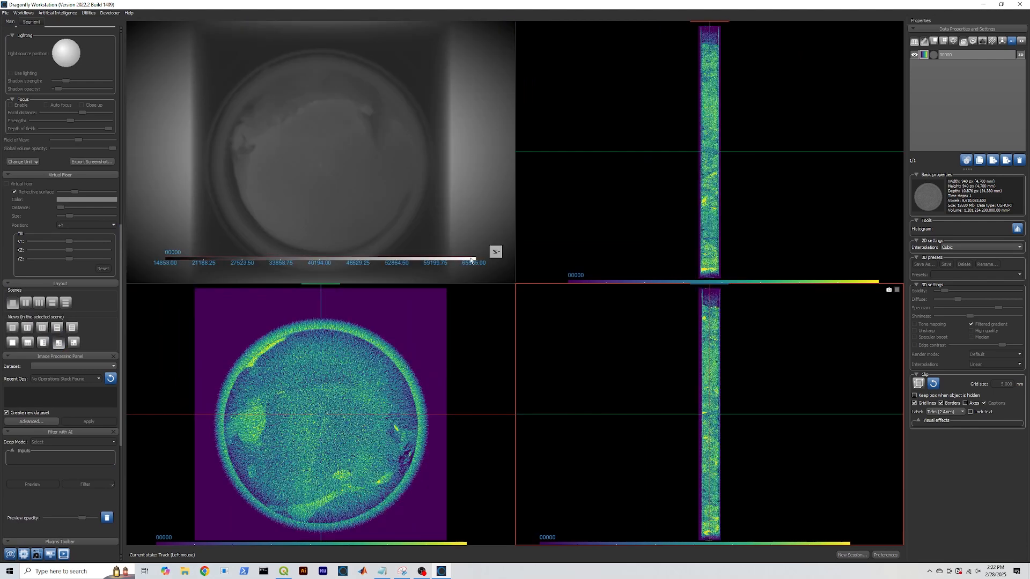
double_click(473, 194)
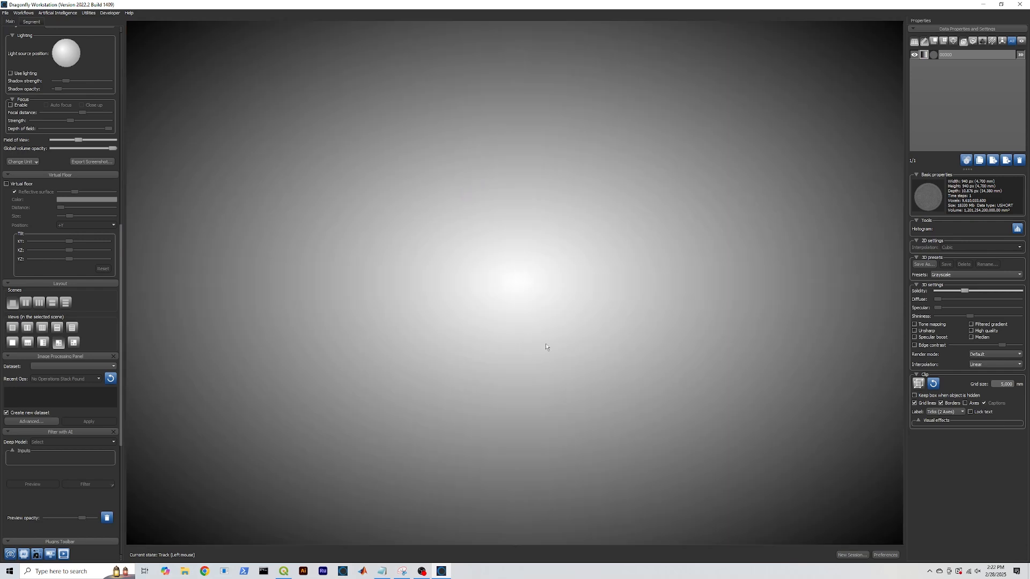
scroll(551, 346, "down", 5)
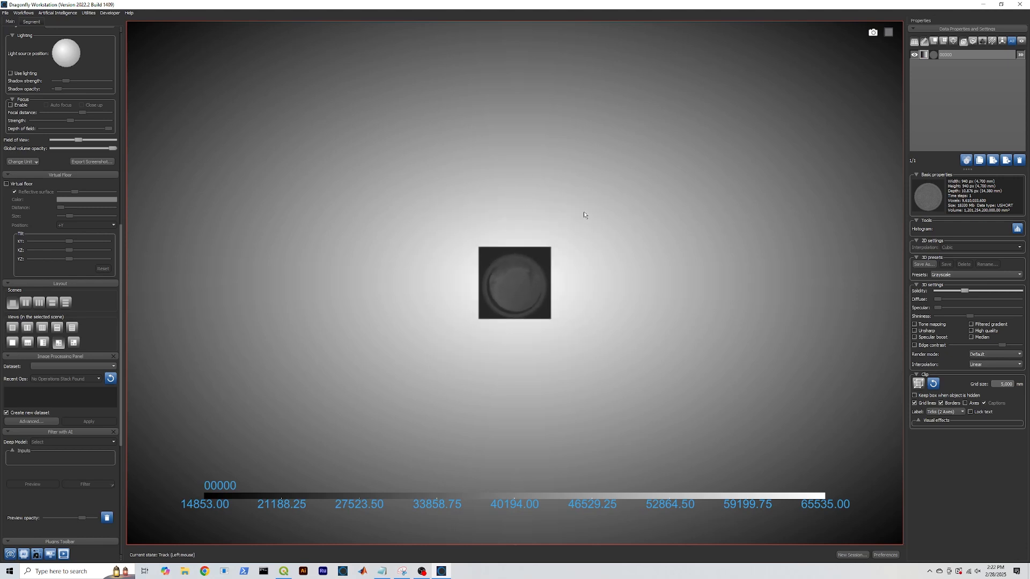
Rotate and pan the 3D core so its full length and circular end show
left_click_drag(581, 196, 567, 313)
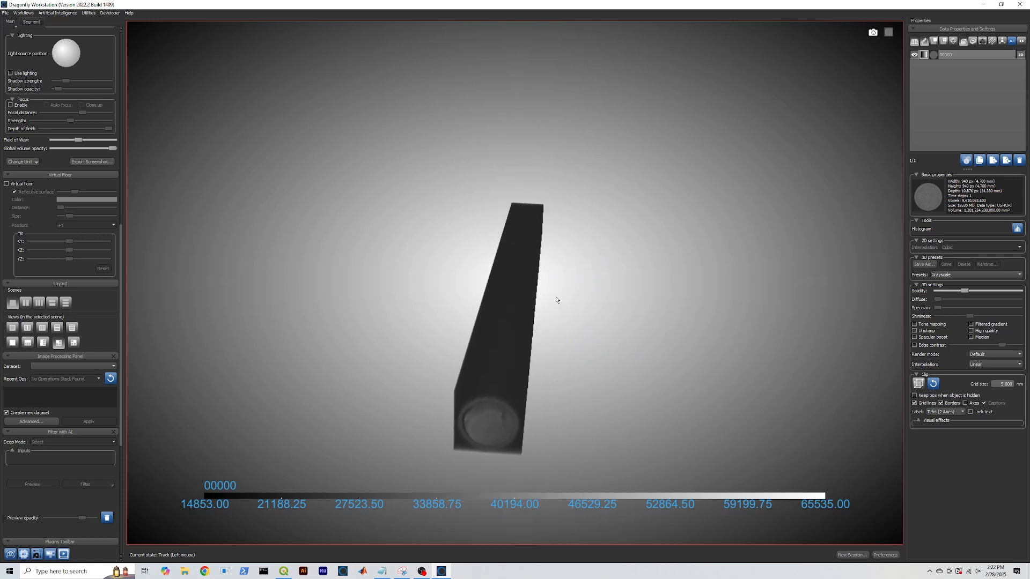
middle_click_drag(557, 298, 614, 294)
left_click_drag(614, 293, 545, 272)
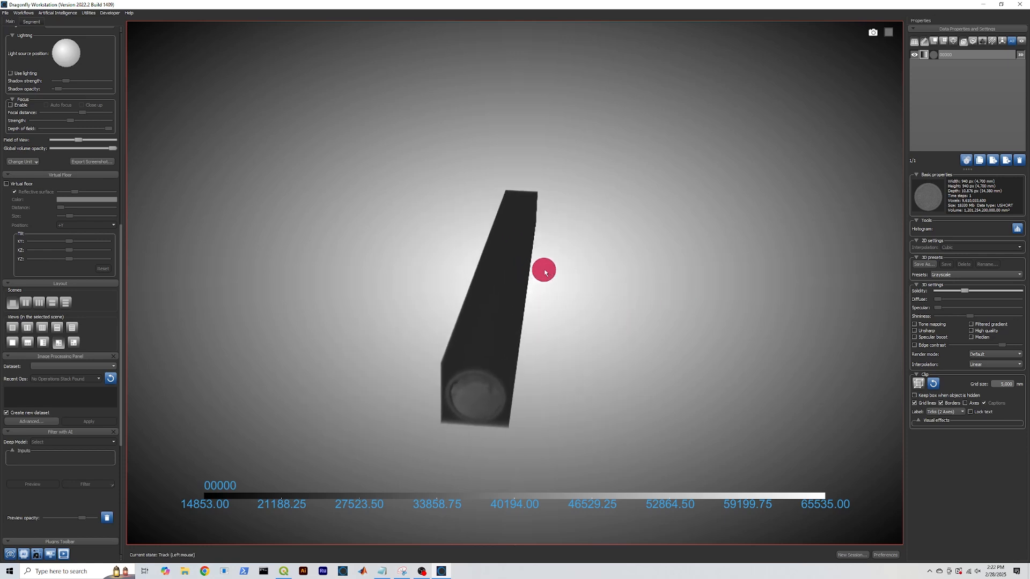
left_click_drag(531, 370, 533, 406)
left_click_drag(120, 311, 122, 91)
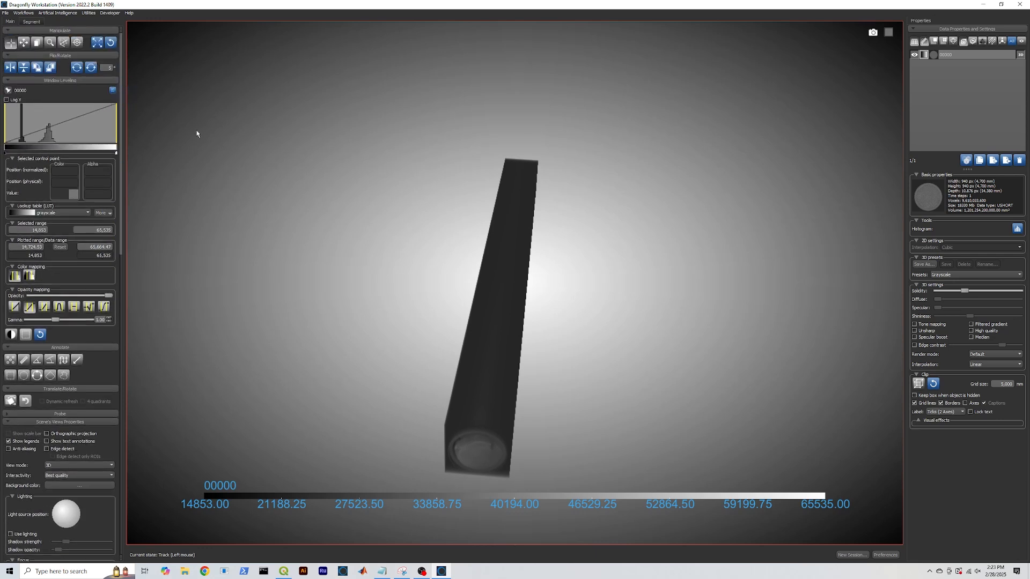
Narrow the Window Leveling range by raising the lower limit and lowering the upper limit
left_click_drag(3, 121, 42, 127)
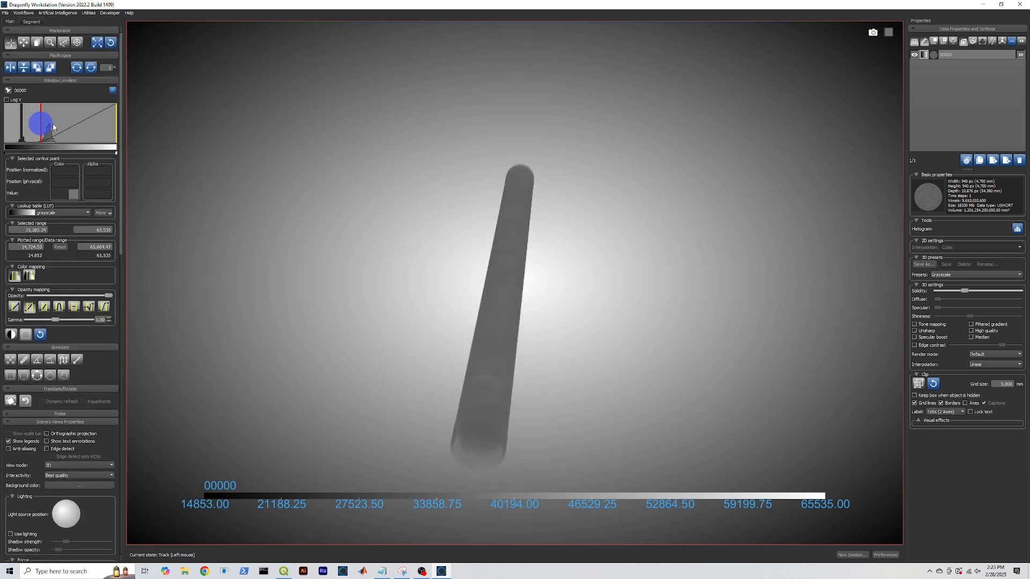
double_click(110, 125)
left_click_drag(149, 132, 169, 94)
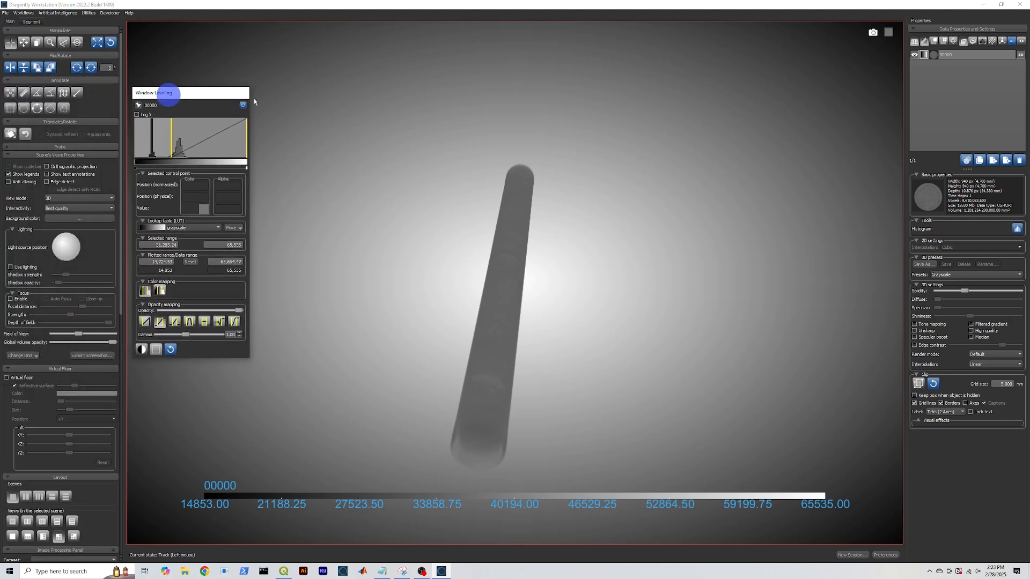
left_click_drag(251, 130, 182, 138)
Stand the core volume upright, trim the range minimum, then return to the four-view layout
left_click_drag(533, 280, 562, 456)
right_click_drag(553, 422, 553, 331)
left_click_drag(537, 394, 553, 400)
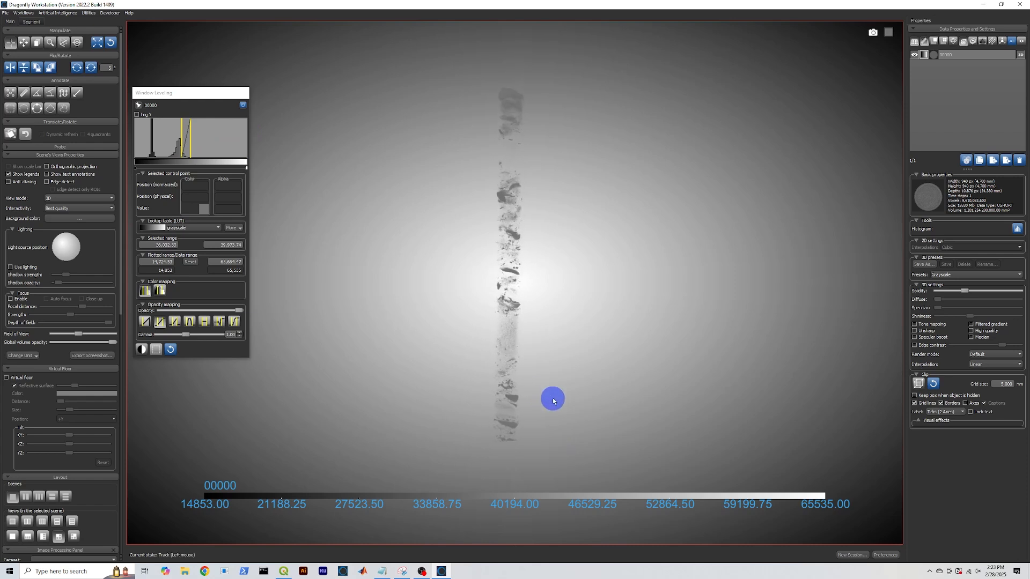
left_click_drag(183, 138, 170, 144)
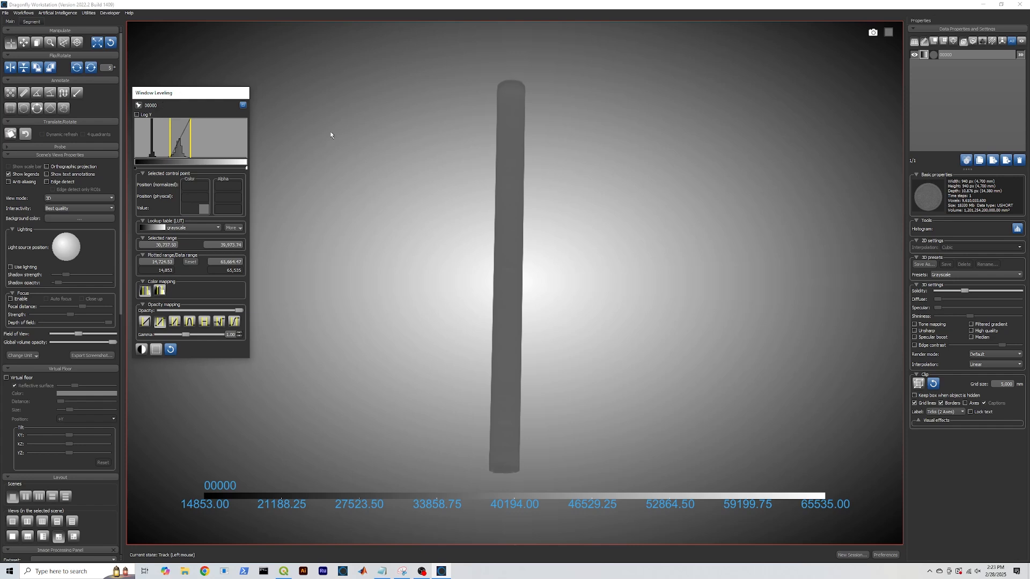
mouse_move(498, 414)
left_mouse_down()
mouse_move(510, 424)
mouse_move(503, 439)
left_mouse_up()
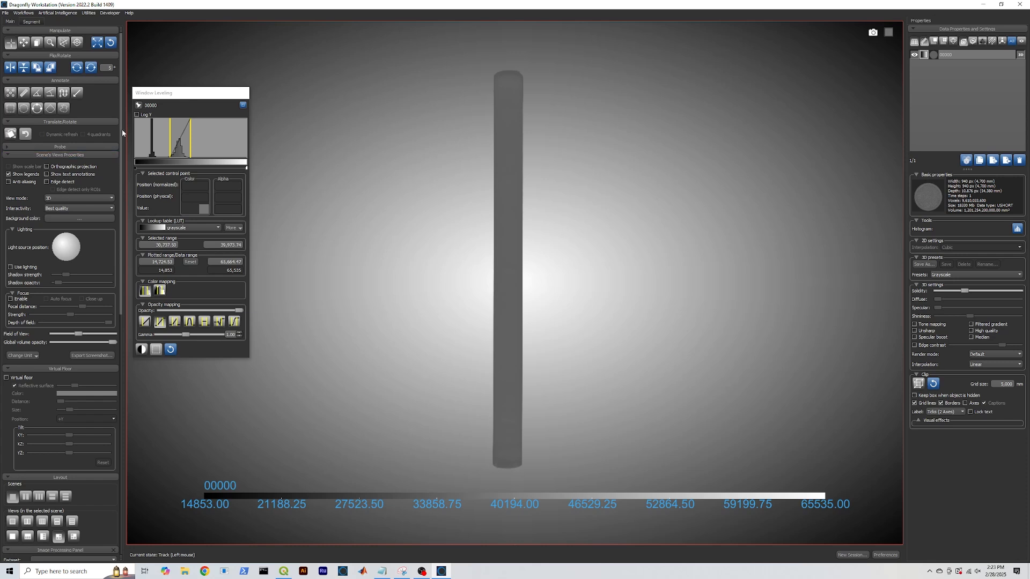
double_click(243, 56)
left_click(455, 361)
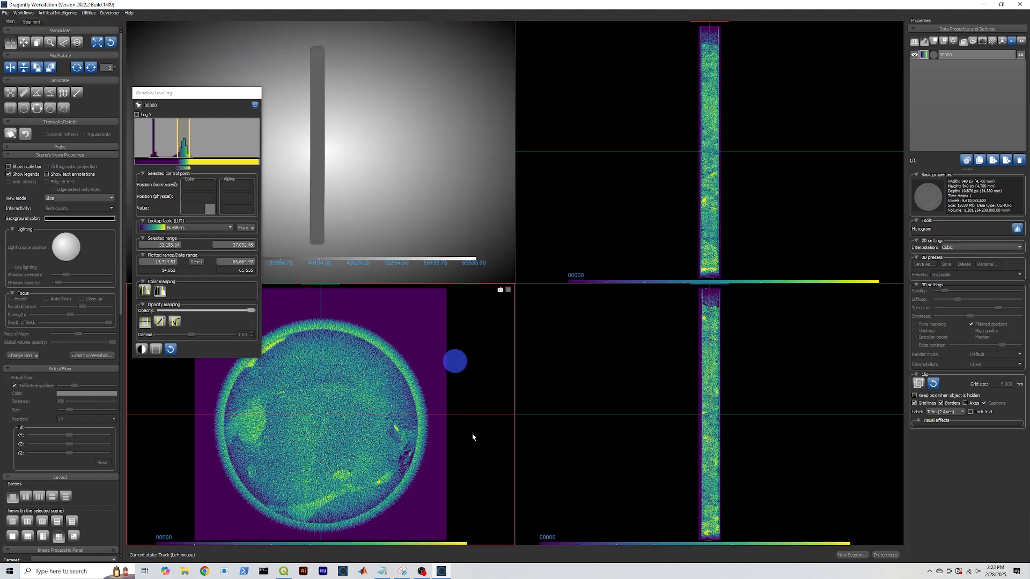
Add a Cylinder shape around the dataset from the Shapes panel
mouse_move(489, 470)
middle_mouse_down()
mouse_move(393, 439)
mouse_move(424, 441)
middle_mouse_up()
right_click(440, 375)
left_click_drag(185, 93, 187, 12)
left_click(249, 380)
left_click(119, 328)
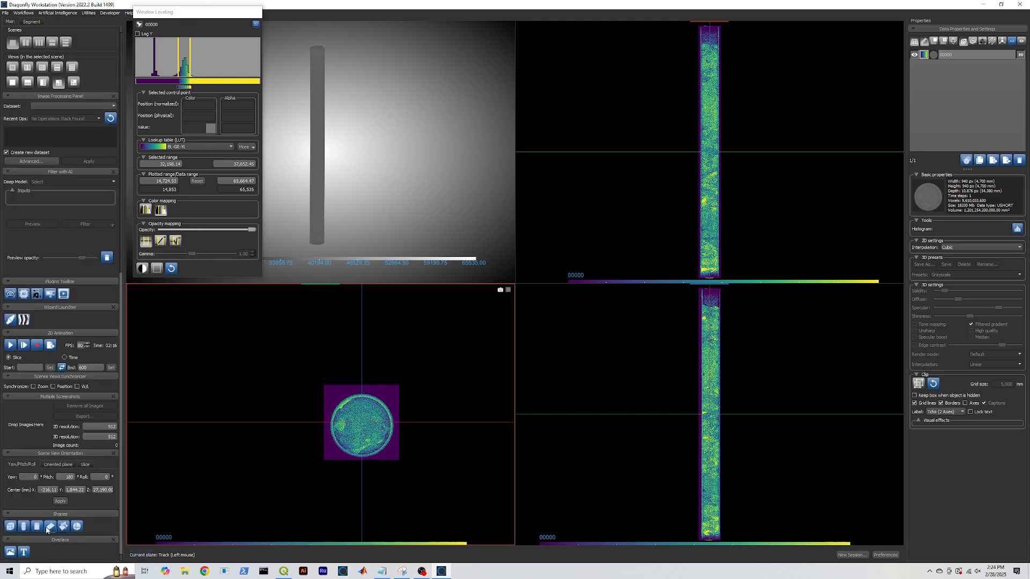
left_click(39, 528)
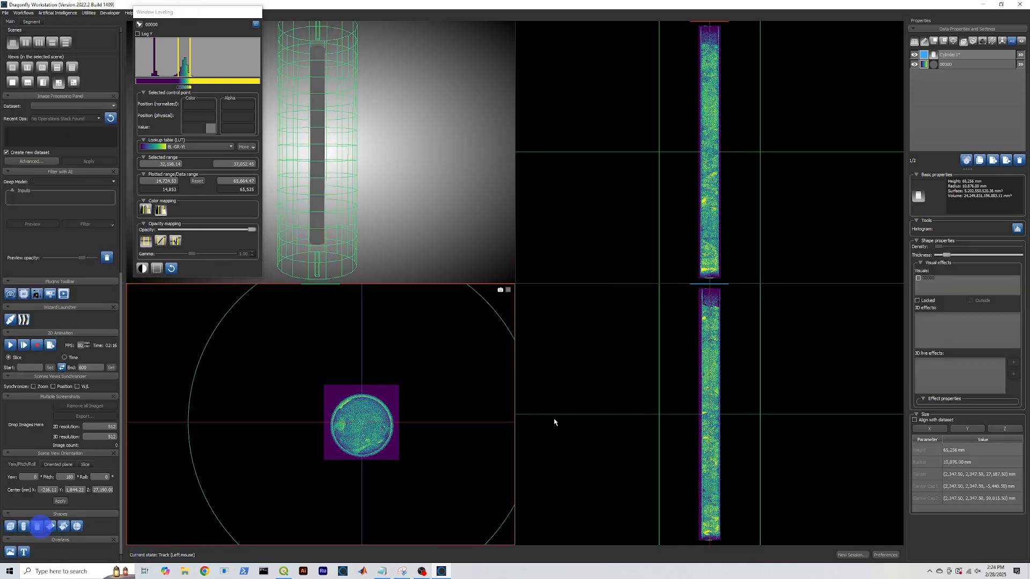
scroll(414, 475, "down", 3)
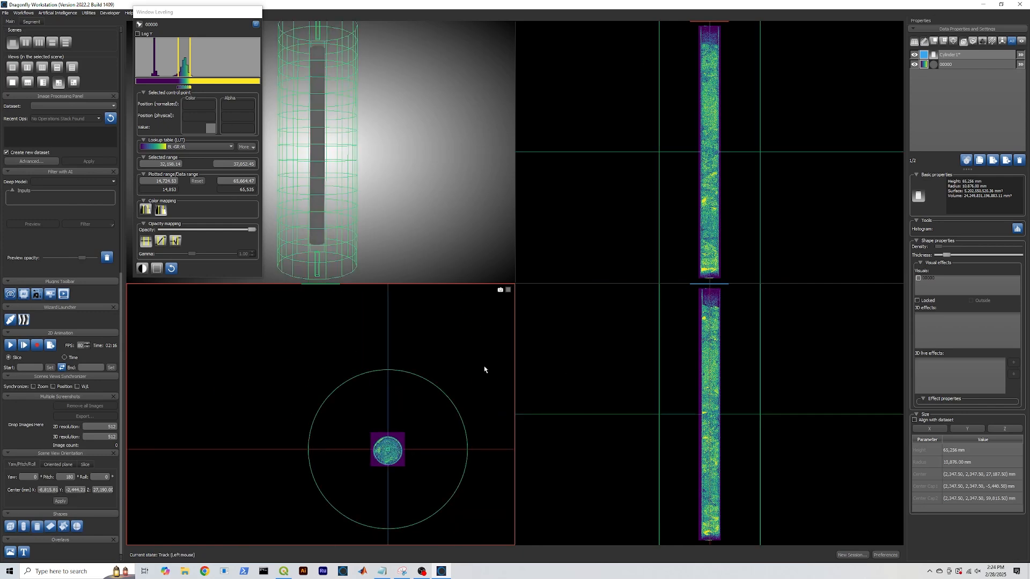
Select the Cylinder in the data list and toggle its visibility back on
left_click(951, 56)
left_click(914, 55)
left_click(915, 55)
left_click(914, 56)
left_click(915, 56)
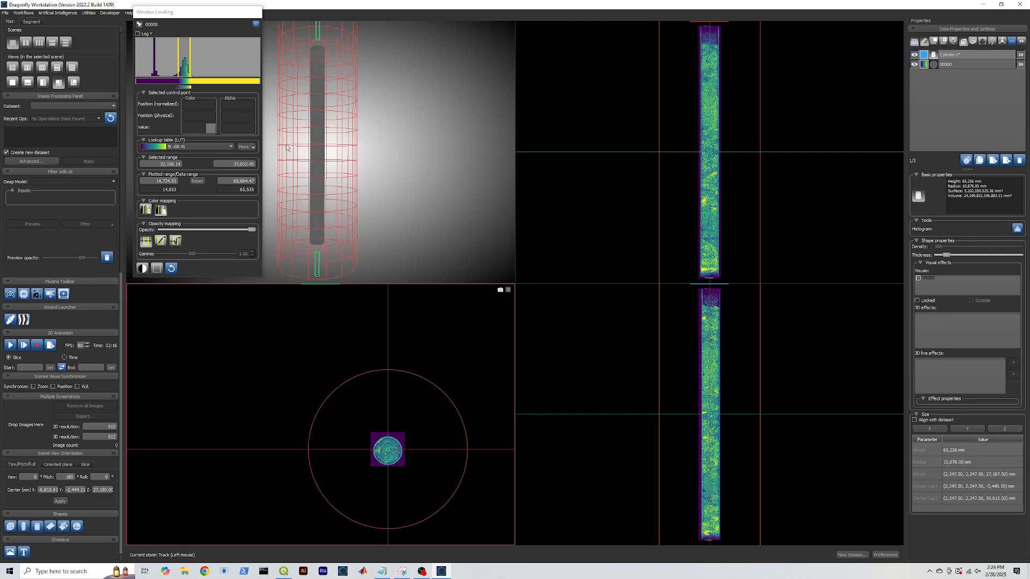
Shrink the cylinder radius onto the core and centre it in the cross-section slice
right_click_drag(339, 449, 355, 542)
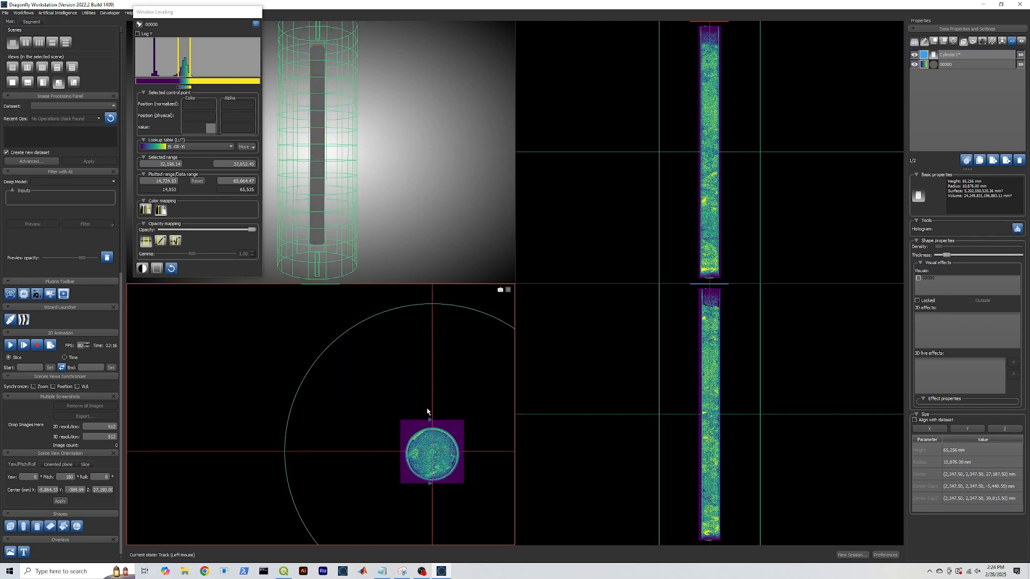
middle_click_drag(432, 385, 387, 381)
left_click_drag(390, 299, 401, 430)
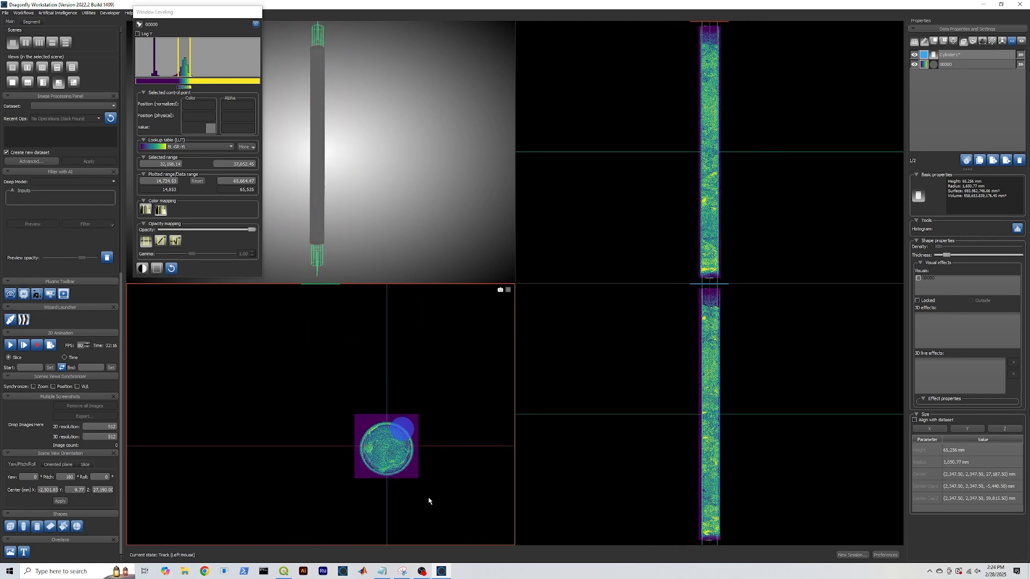
scroll(436, 514, "up", 3)
middle_click_drag(436, 514, 432, 416)
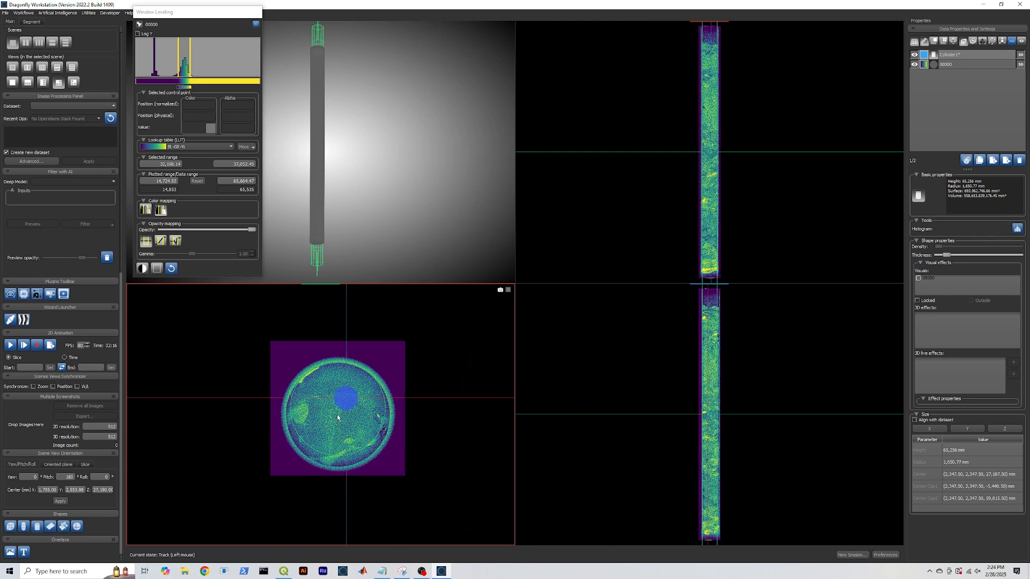
left_click_drag(341, 412, 340, 419)
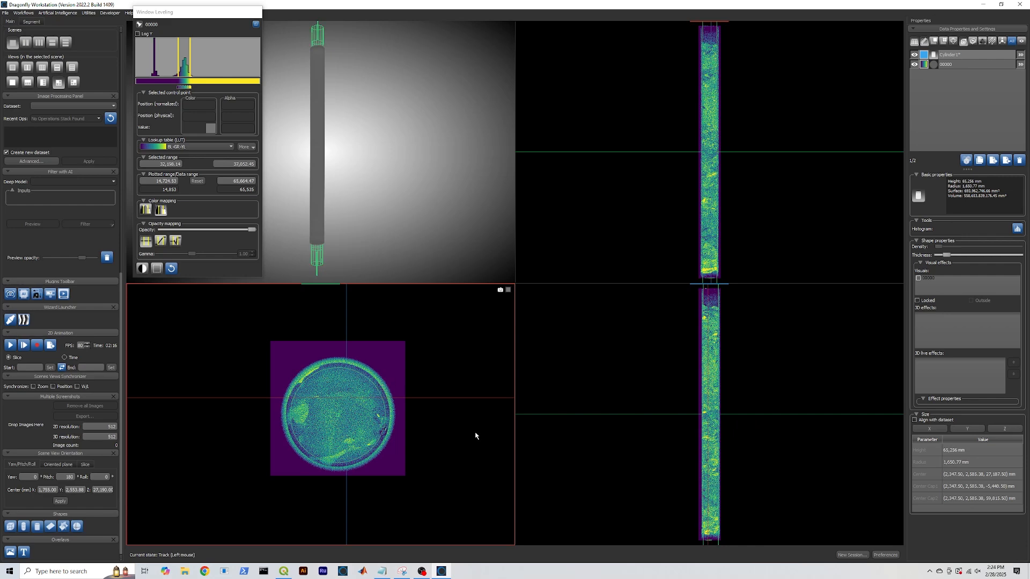
Fine-tune the cylinder to about 1,500 mm radius and nudge its centre up
right_click_drag(753, 339, 737, 441)
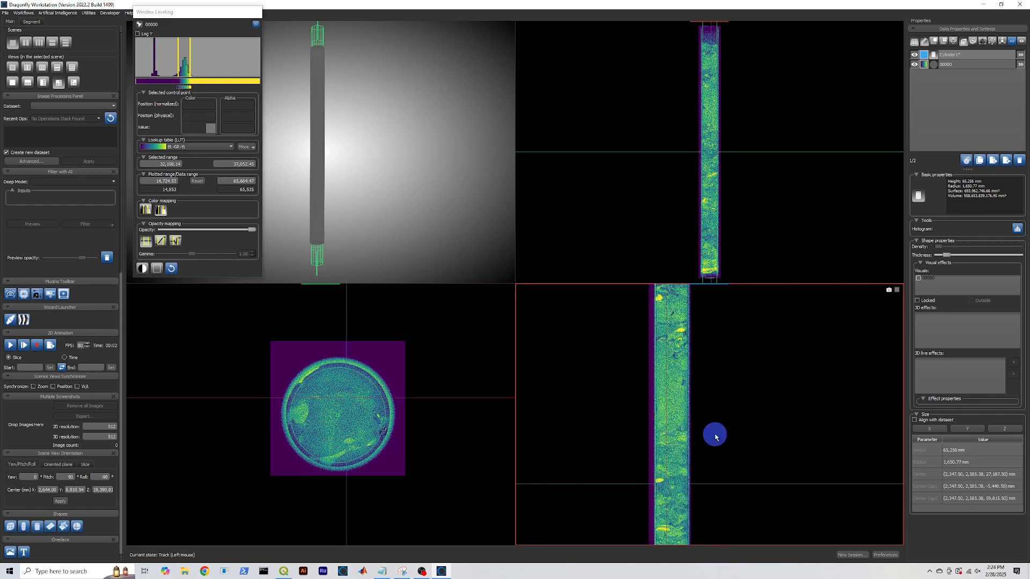
middle_click_drag(715, 434, 699, 417)
left_click_drag(338, 368, 339, 372)
left_click_drag(338, 416, 340, 417)
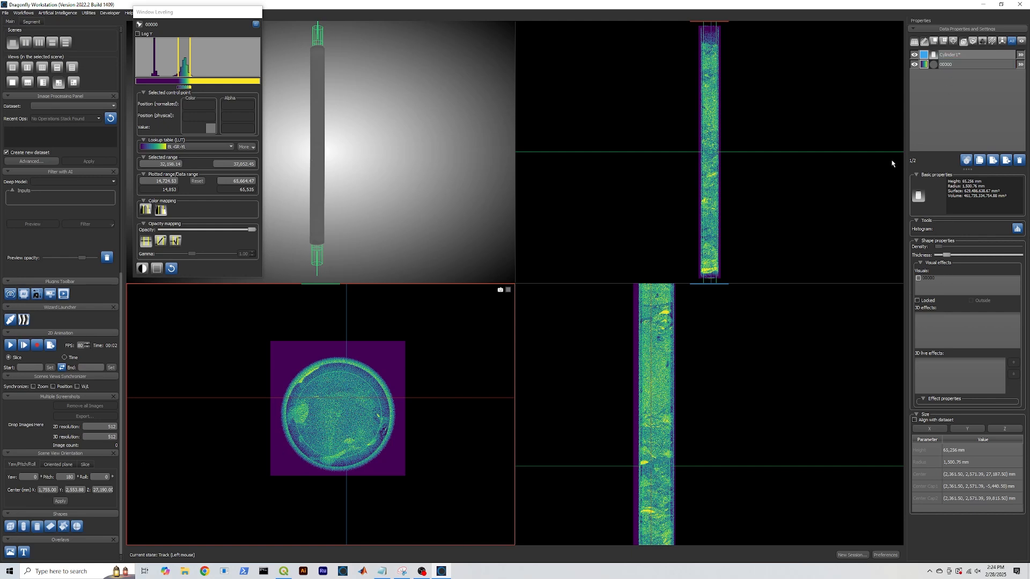
Clip the 00000 dataset with the cylinder using Visuals, Outside and Clip 3D
left_click(472, 184)
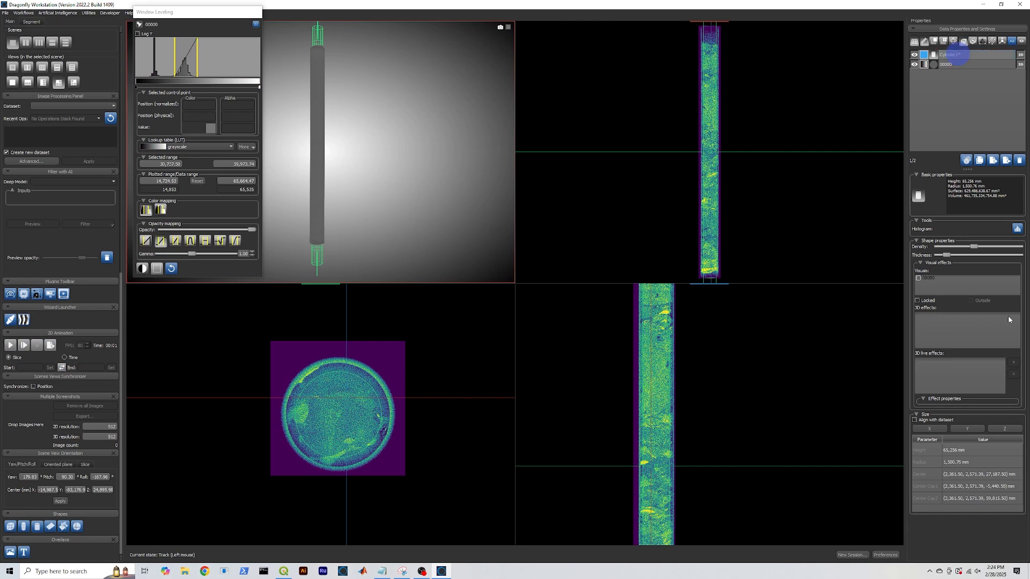
left_click(918, 278)
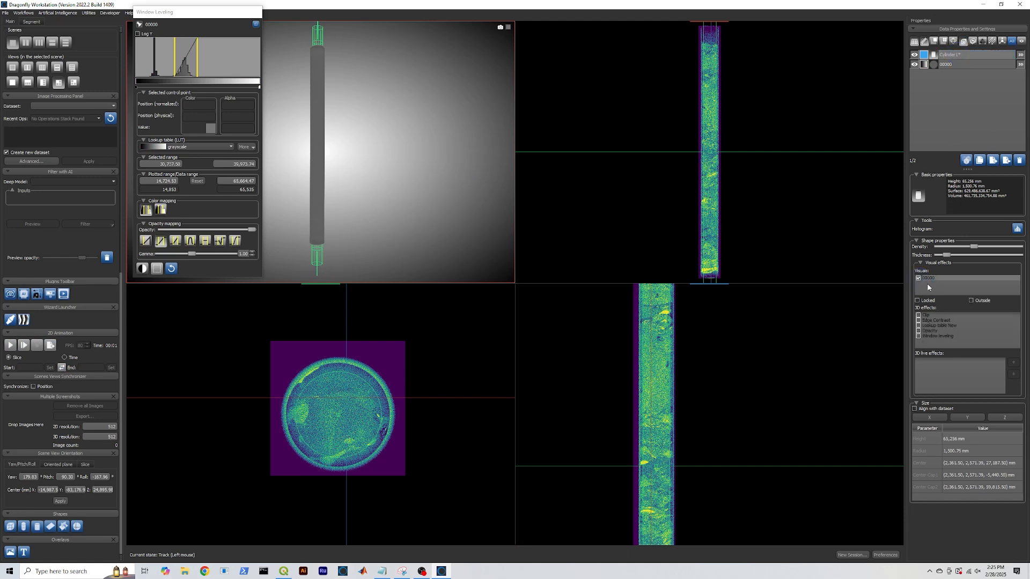
left_click(944, 65)
left_click(971, 301)
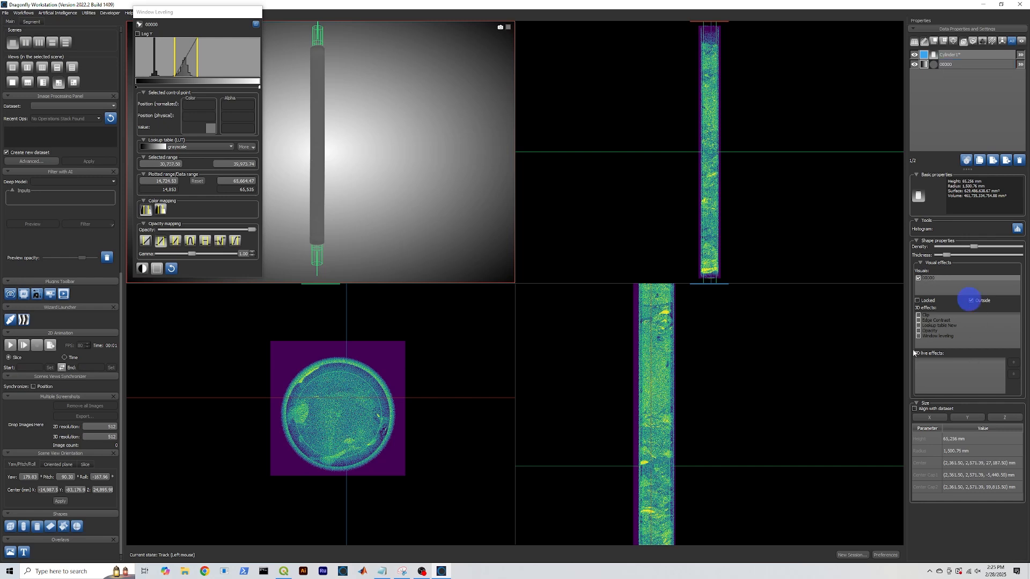
left_click(919, 315)
left_click(358, 250)
left_click_drag(358, 250, 351, 238)
Zoom in, stand the clipped core upright, and maximize the 3D view
left_click_drag(222, 11, 680, 71)
right_click_drag(358, 115, 370, 248)
left_click_drag(370, 248, 360, 226)
double_click(359, 226)
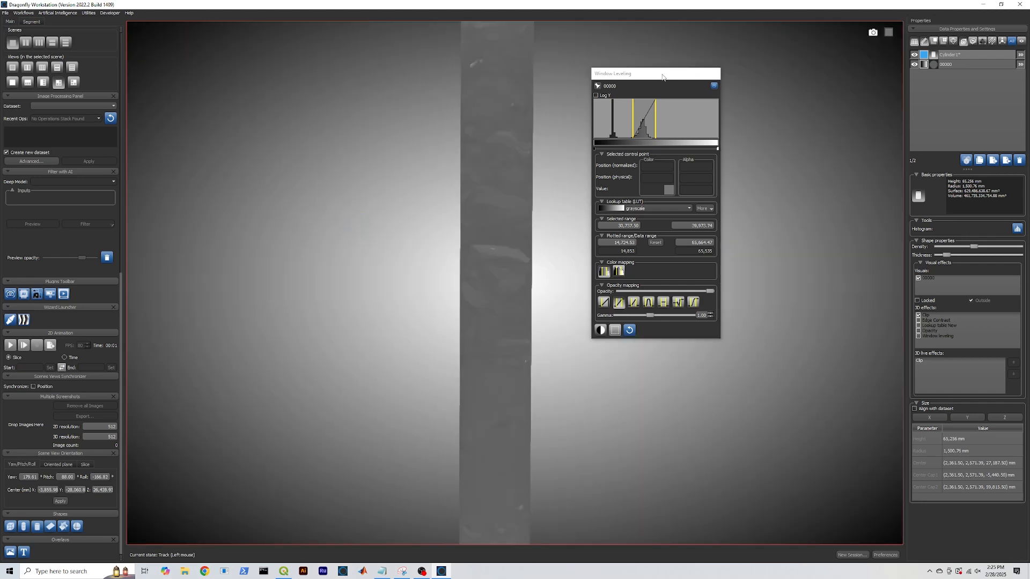
Raise the Window Leveling range minimum and mid-tones for more contrast, and hide Cylinder 1
left_click_drag(664, 80, 252, 109)
left_click_drag(221, 149, 224, 150)
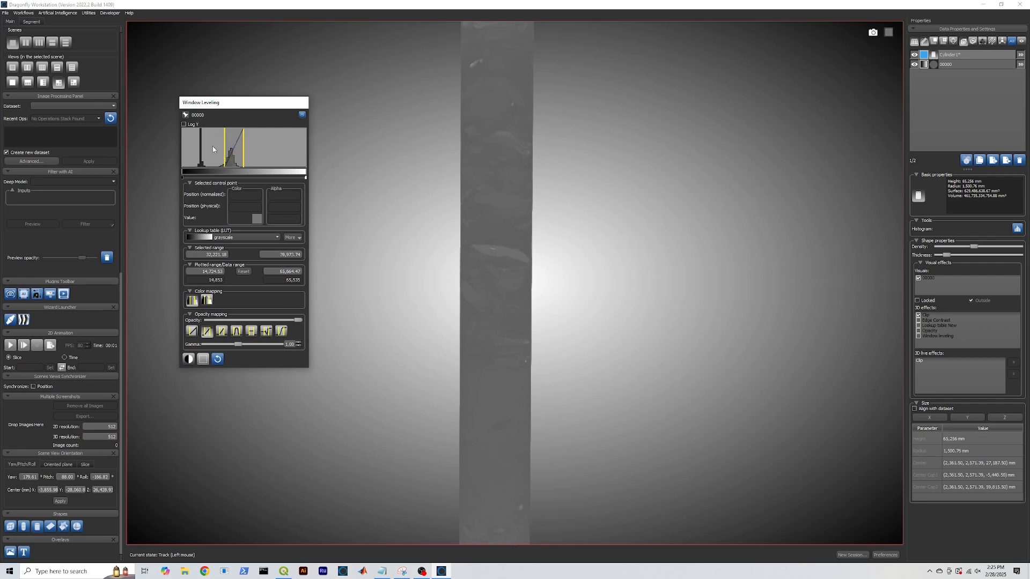
left_click_drag(184, 177, 223, 179)
left_click(305, 178)
left_click_drag(305, 180, 245, 176)
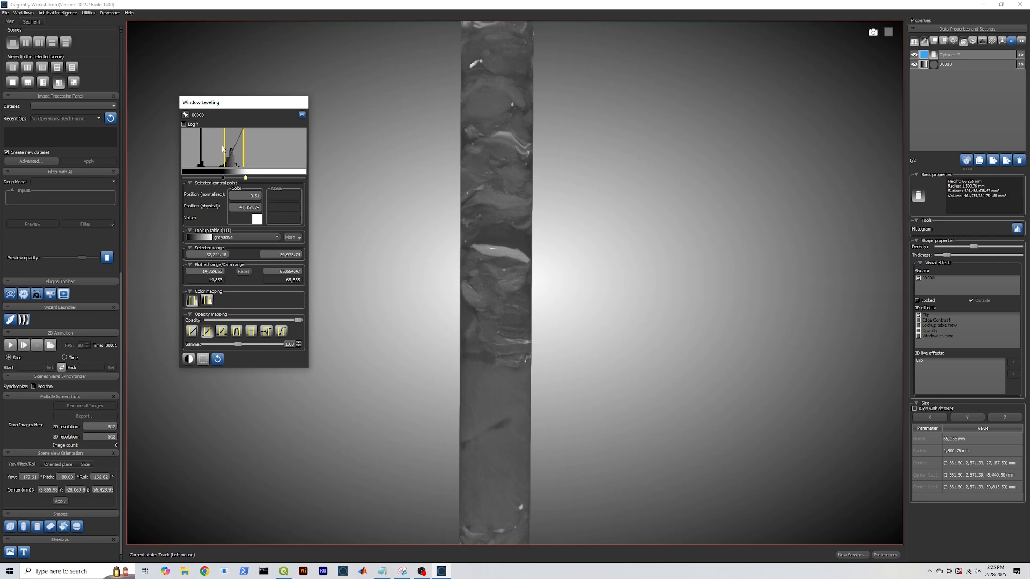
left_click_drag(223, 149, 227, 180)
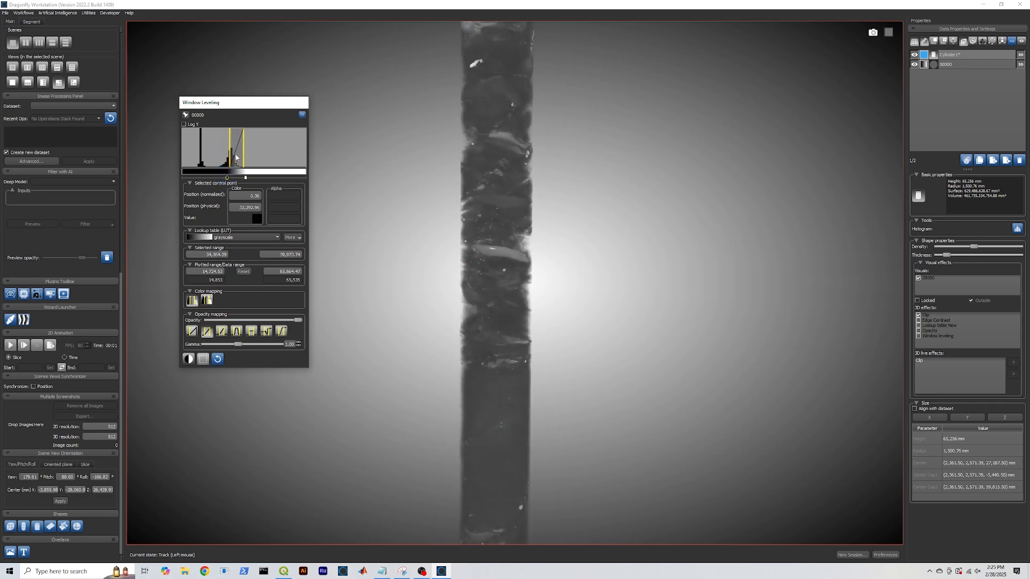
left_click_drag(229, 150, 233, 156)
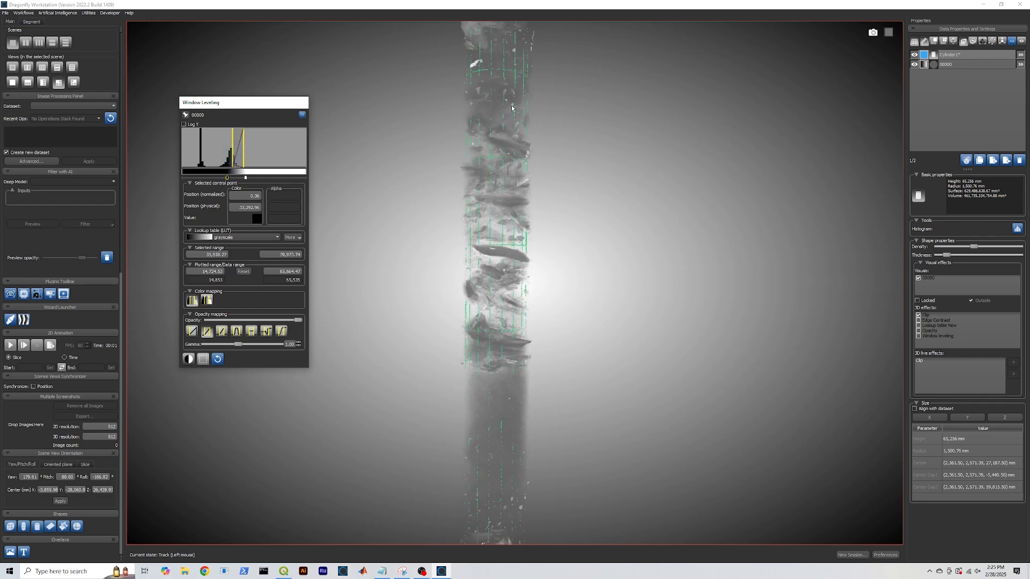
left_click(914, 54)
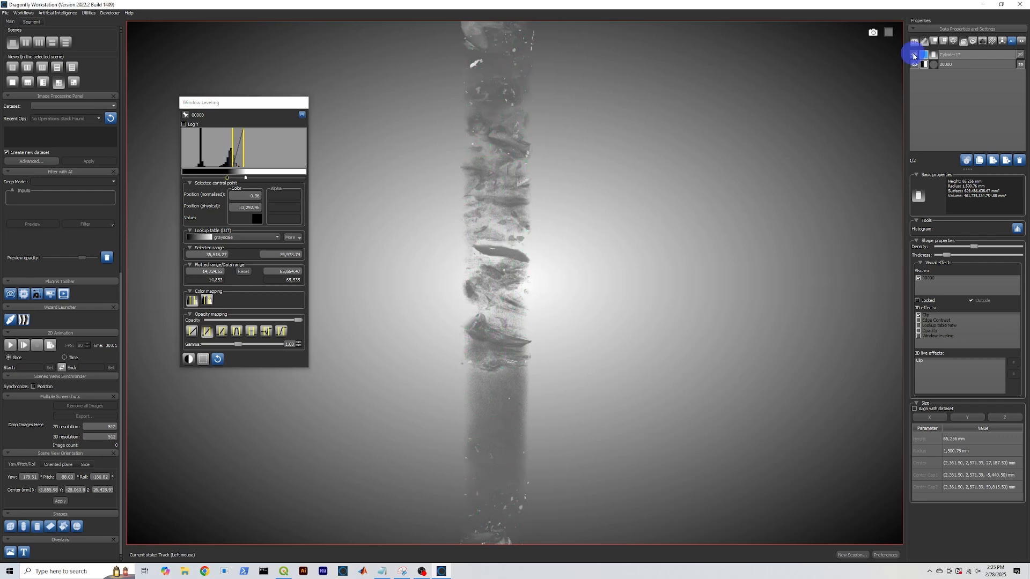
mouse_move(237, 107)
left_mouse_down()
mouse_move(214, 107)
mouse_move(258, 121)
mouse_move(244, 126)
left_mouse_up()
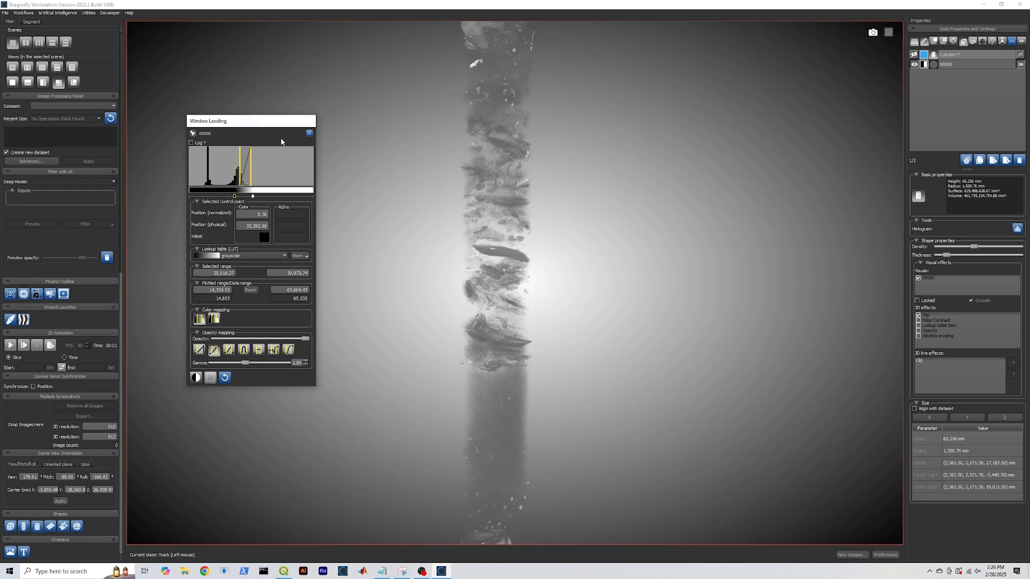
Apply the BK-RD-YL lookup table and shift its yellow control point
left_click(270, 256)
scroll(251, 281, "up", 5)
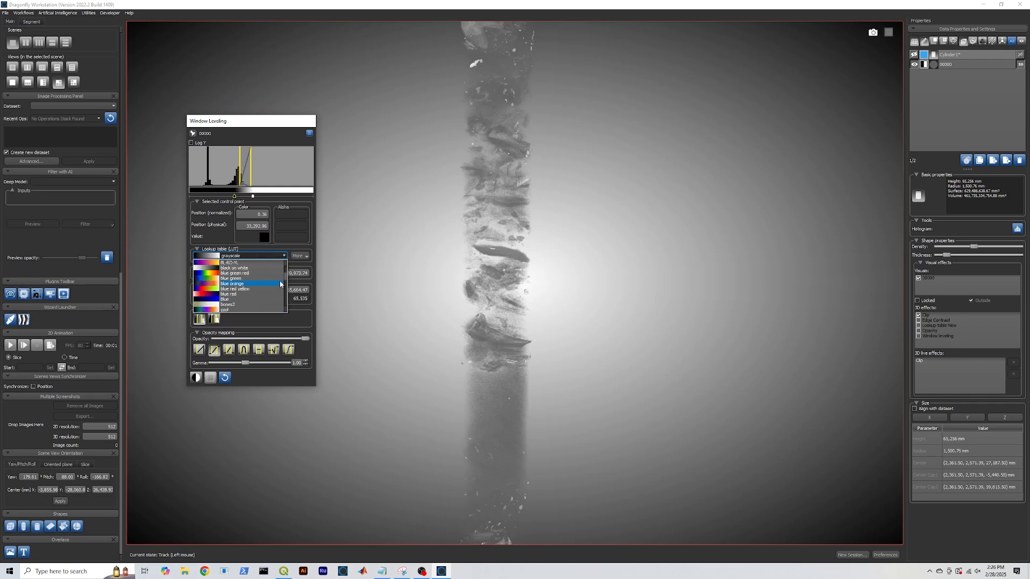
left_click(236, 283)
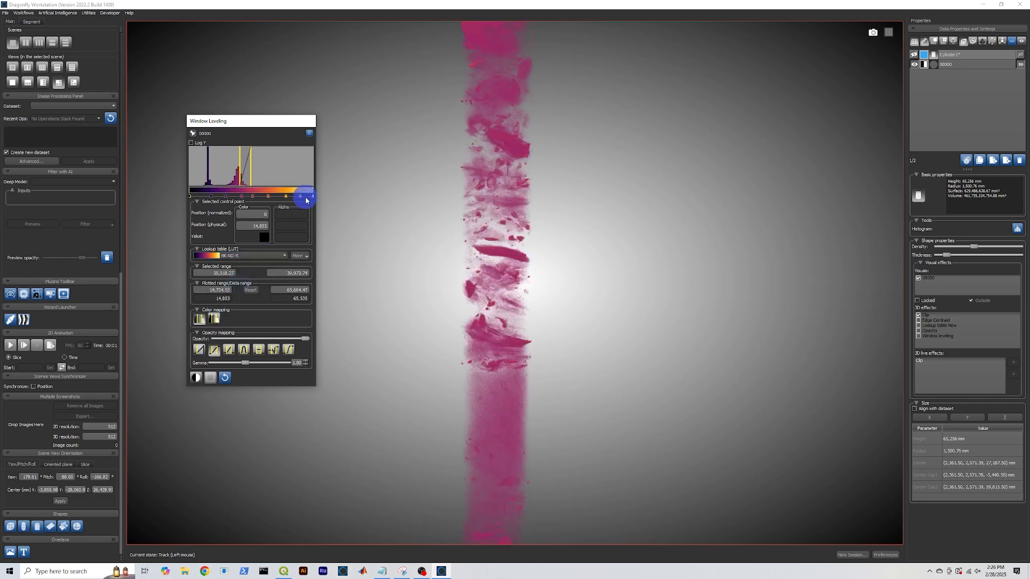
left_click_drag(314, 197, 243, 198)
left_click(263, 254)
left_click(248, 284)
Try the aluminium colour map, revert to BK-RD-YL, and adjust the first control point
left_click(250, 256)
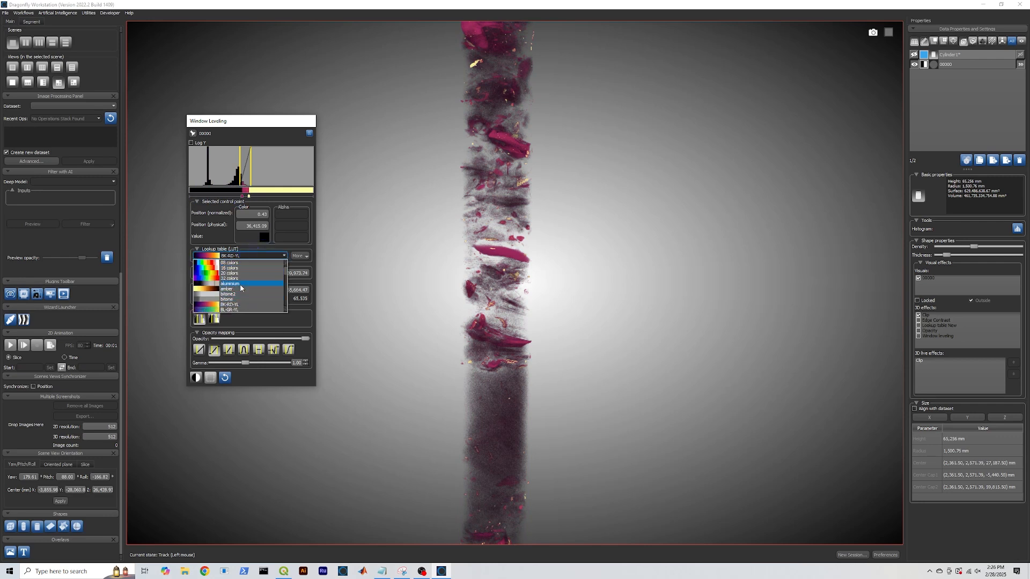
left_click(241, 284)
left_click(250, 256)
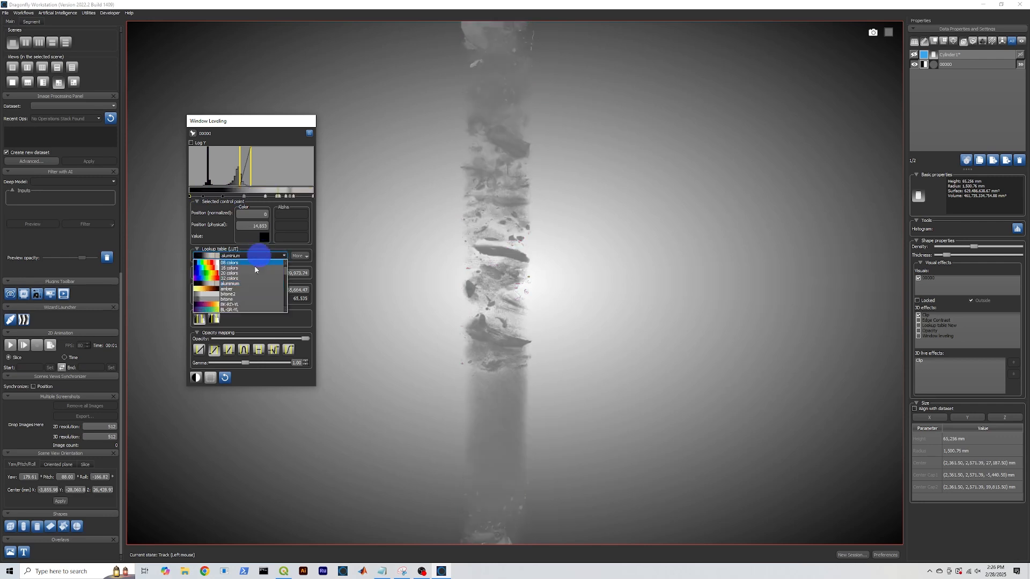
left_click(238, 304)
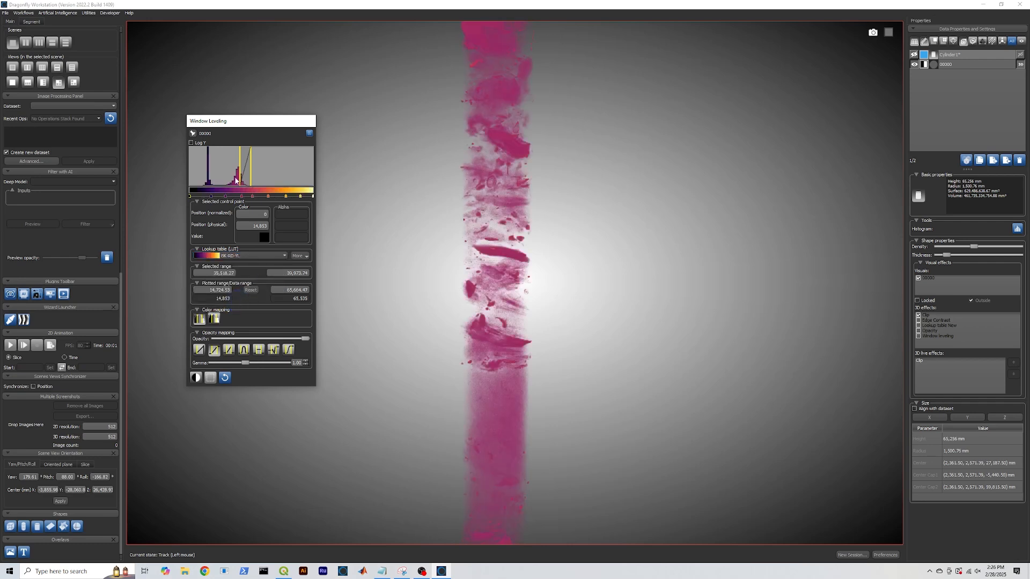
left_click_drag(191, 197, 220, 199)
right_click_drag(471, 343, 473, 290)
left_click_drag(462, 343, 462, 343)
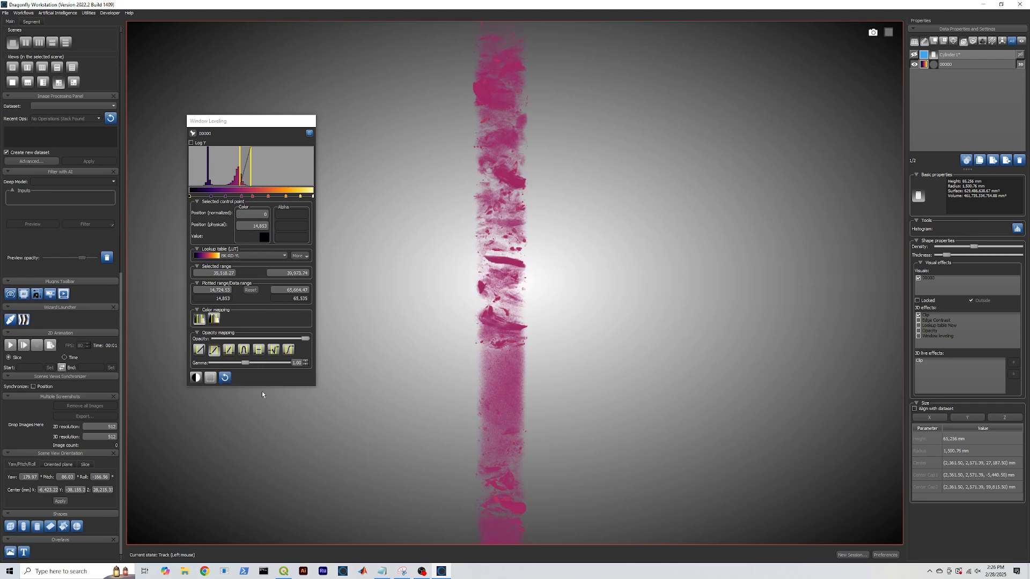
Set the 3D view background to a single uniform white colour
left_click(121, 261)
left_click_drag(120, 275, 139, 76)
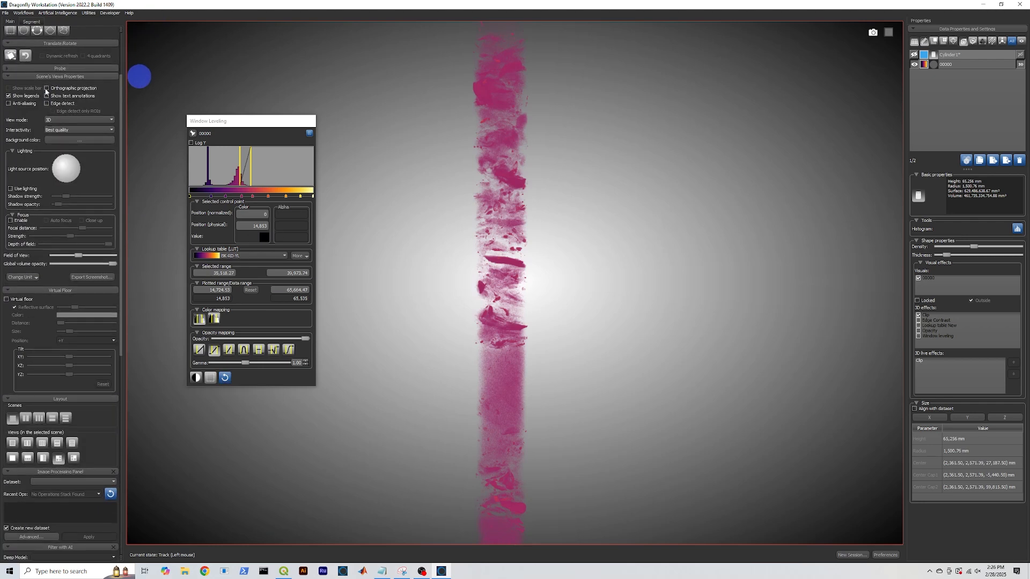
left_click(79, 140)
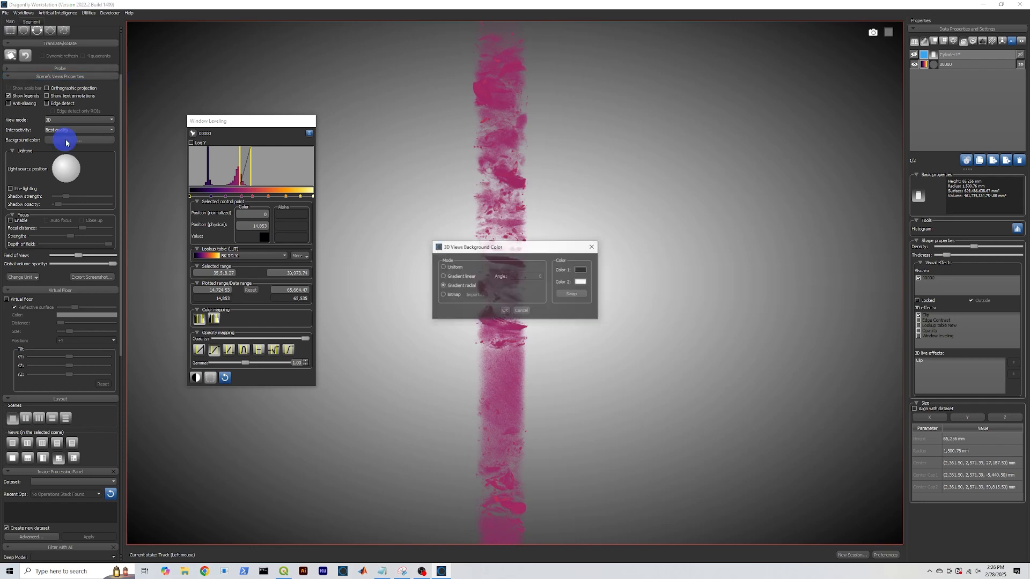
left_click(442, 268)
left_click(581, 270)
left_click_drag(514, 293, 499, 311)
left_click_drag(610, 235, 610, 200)
left_click(590, 355)
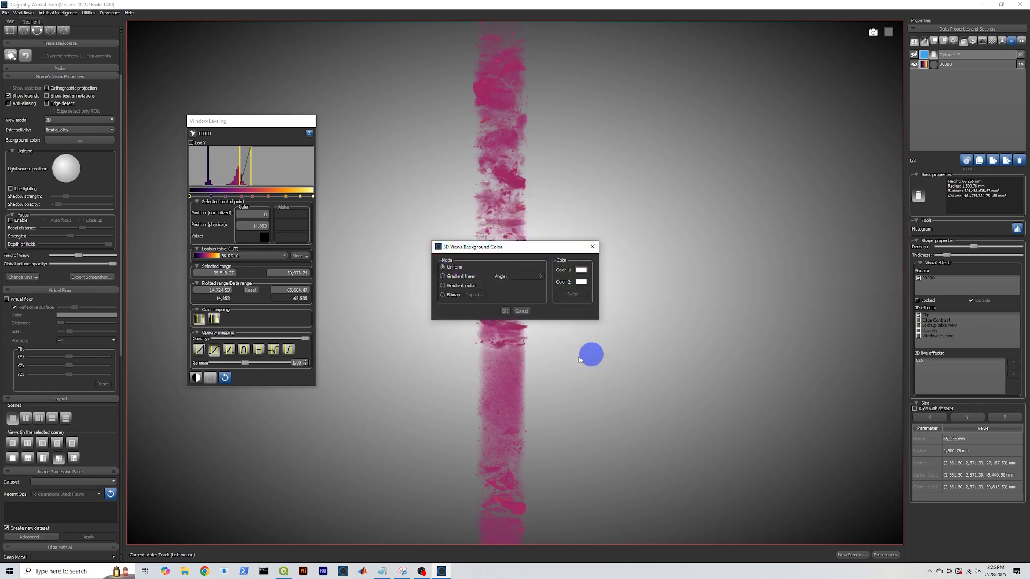
left_click(505, 311)
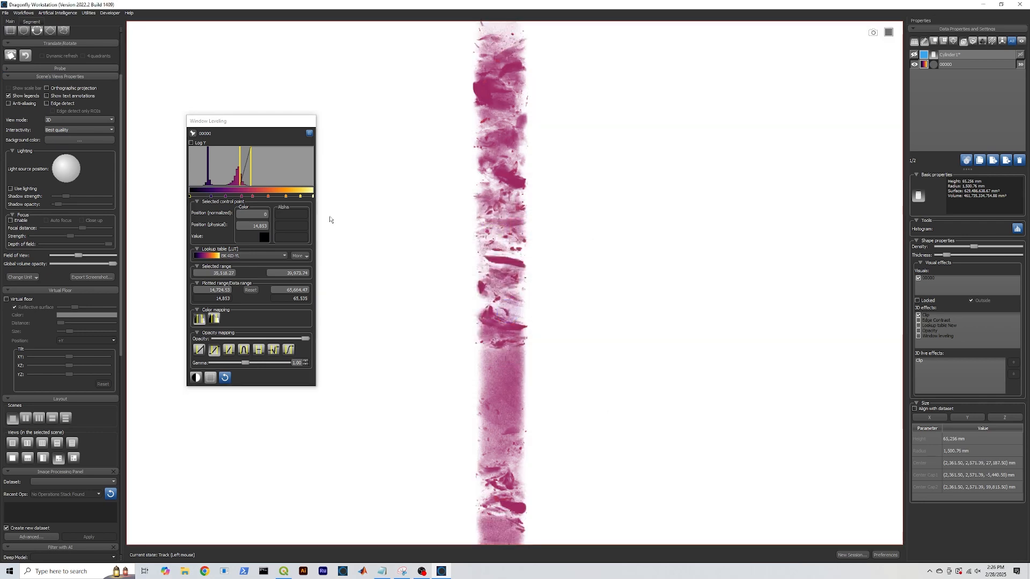
left_click_drag(257, 120, 212, 92)
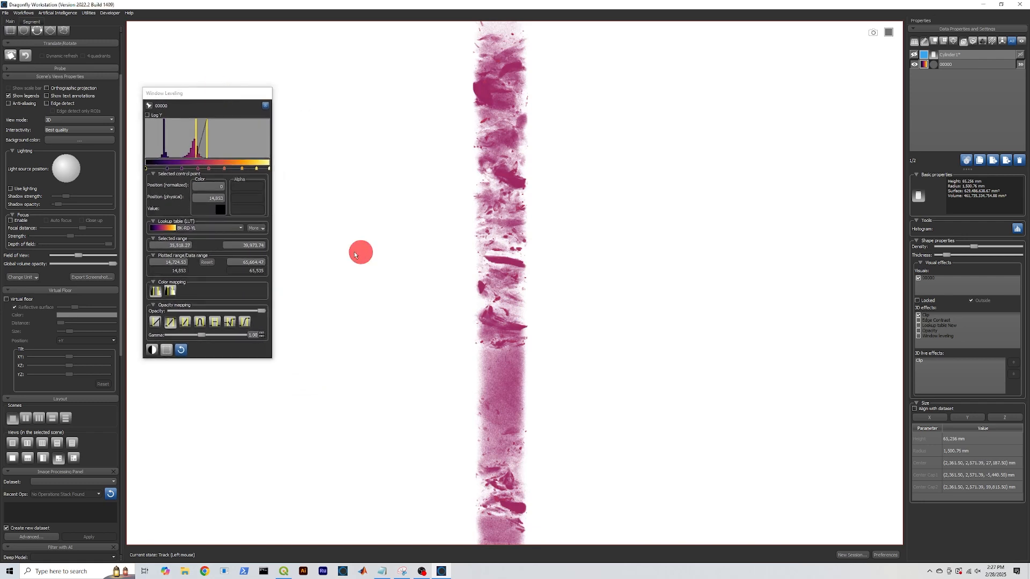
Show the Movie Maker timeline from the 3D view's context menu
right_click(354, 255)
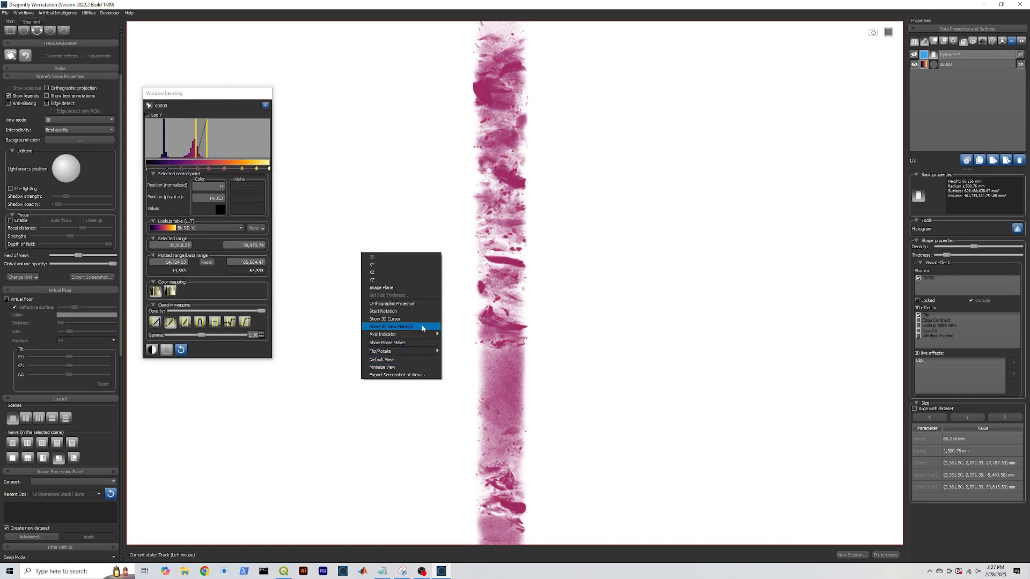
left_click(421, 341)
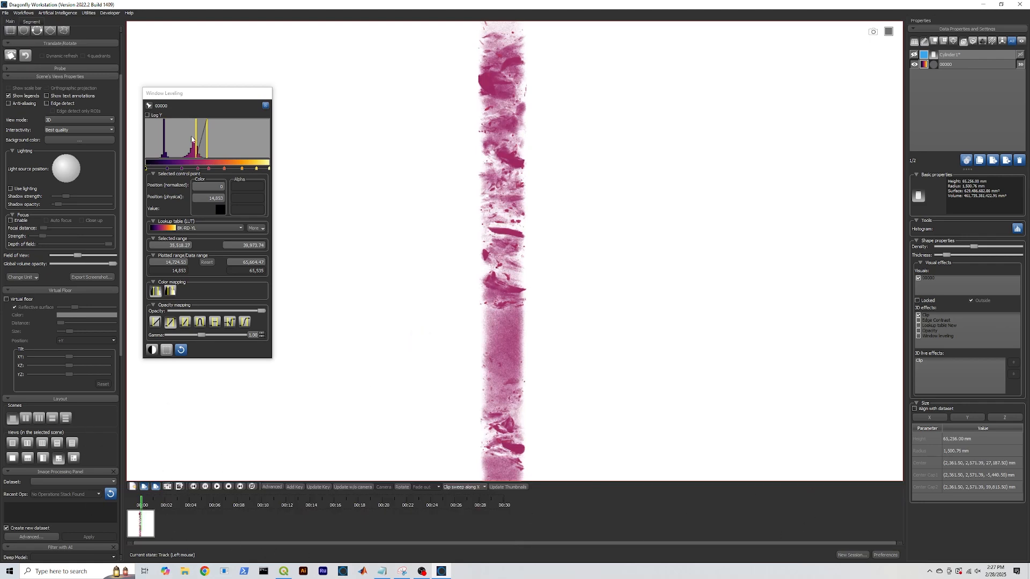
left_click_drag(204, 94, 191, 41)
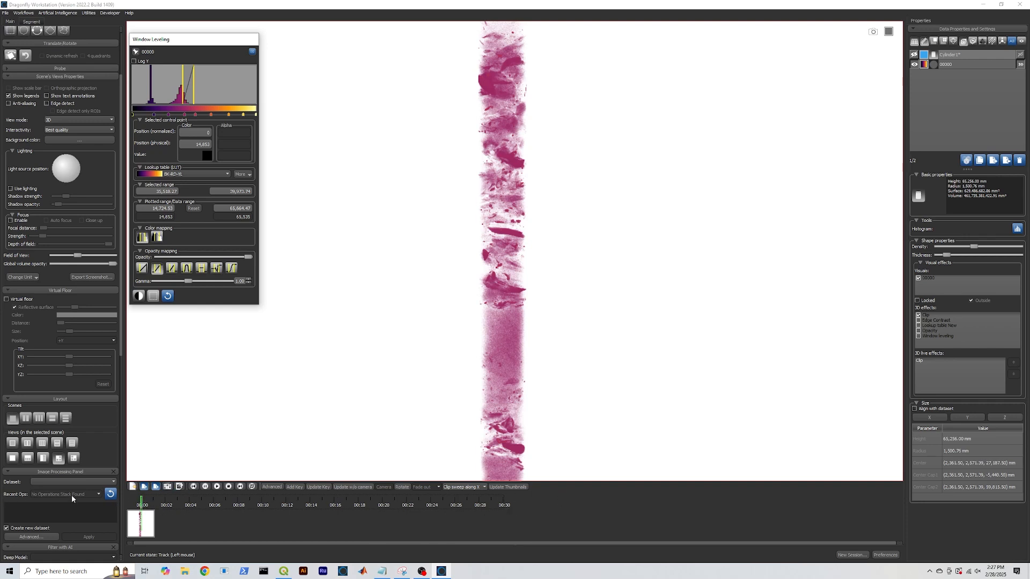
Zoom in on the core at about 00:03 and record it as a keyframe
left_click_drag(141, 505, 203, 508)
right_click_drag(537, 177, 477, 237)
middle_click_drag(477, 237, 473, 303)
right_click_drag(486, 296, 496, 382)
middle_click_drag(502, 170, 503, 224)
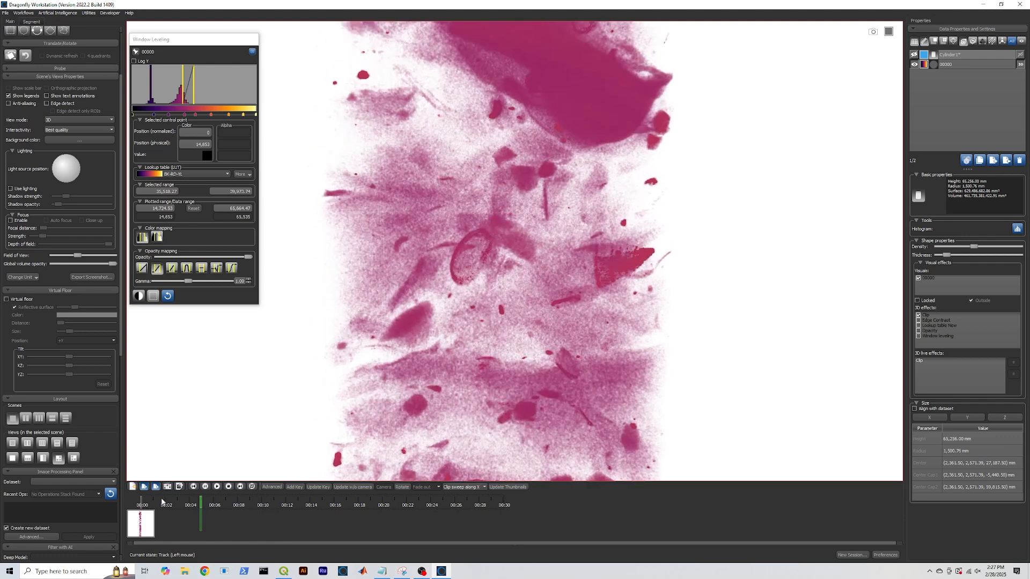
left_click(295, 487)
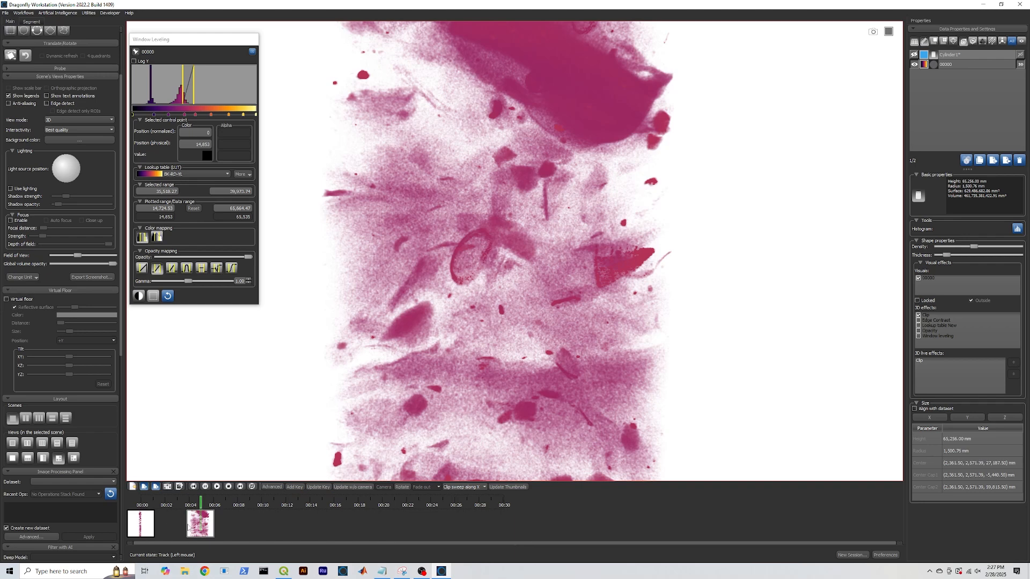
Lower the intensity range around 00:03 so the core renders denser
left_click_drag(201, 504, 222, 505)
left_click_drag(226, 501, 229, 504)
mouse_move(183, 88)
left_mouse_down()
mouse_move(242, 83)
mouse_move(190, 85)
left_mouse_up()
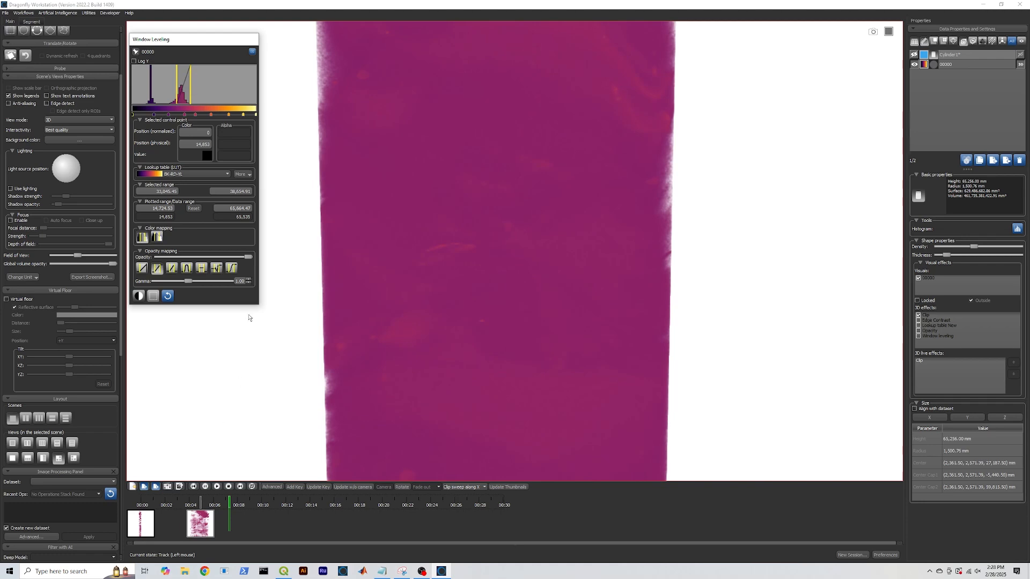
Record the dense render as a keyframe and play back the animation
left_click(295, 487)
left_click_drag(229, 502, 196, 505)
left_click(217, 486)
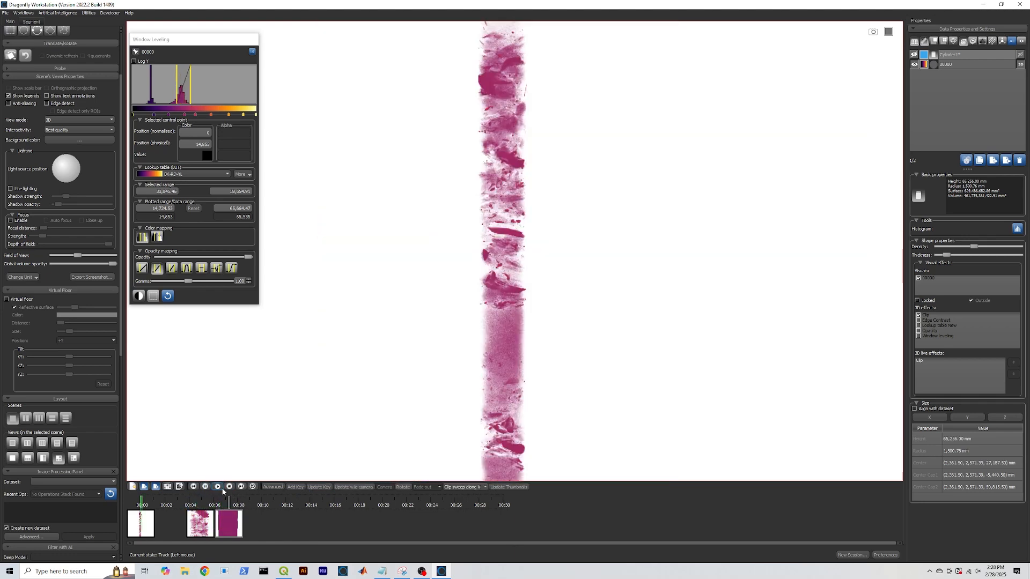
At about 00:09, raise the lower intensity bound, zoom out, and add a keyframe
left_click_drag(142, 501, 254, 505)
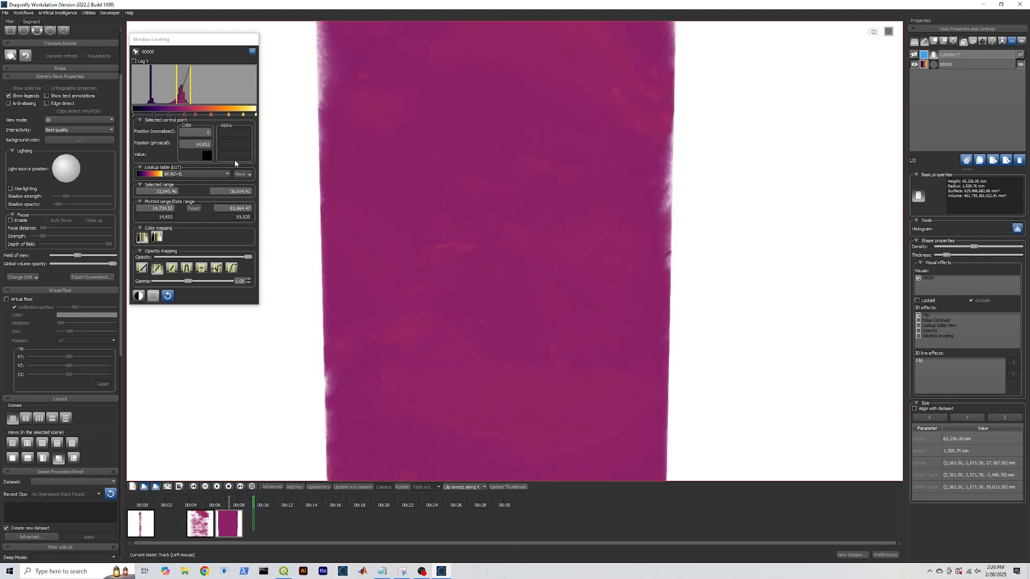
left_click(178, 88)
left_click_drag(179, 87, 185, 94)
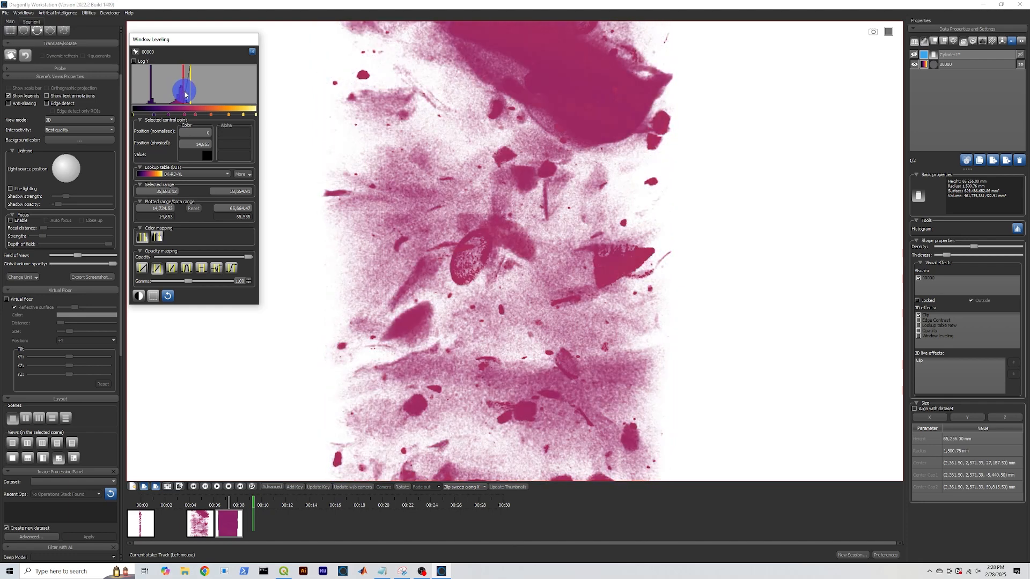
scroll(471, 166, "down", 8)
middle_click_drag(489, 123, 514, 227)
scroll(493, 228, "up", 8)
scroll(514, 227, "up", 5)
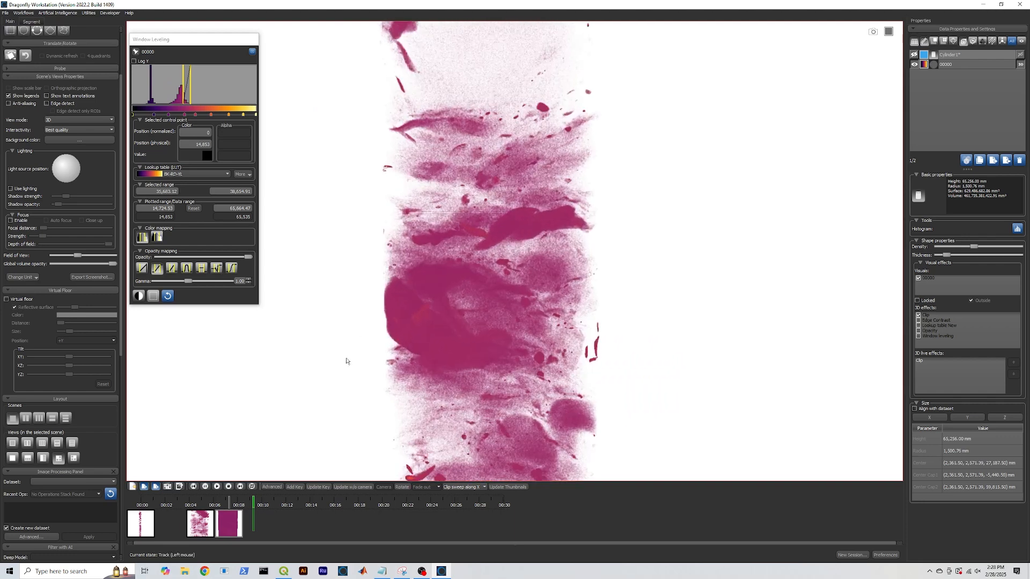
left_click(302, 488)
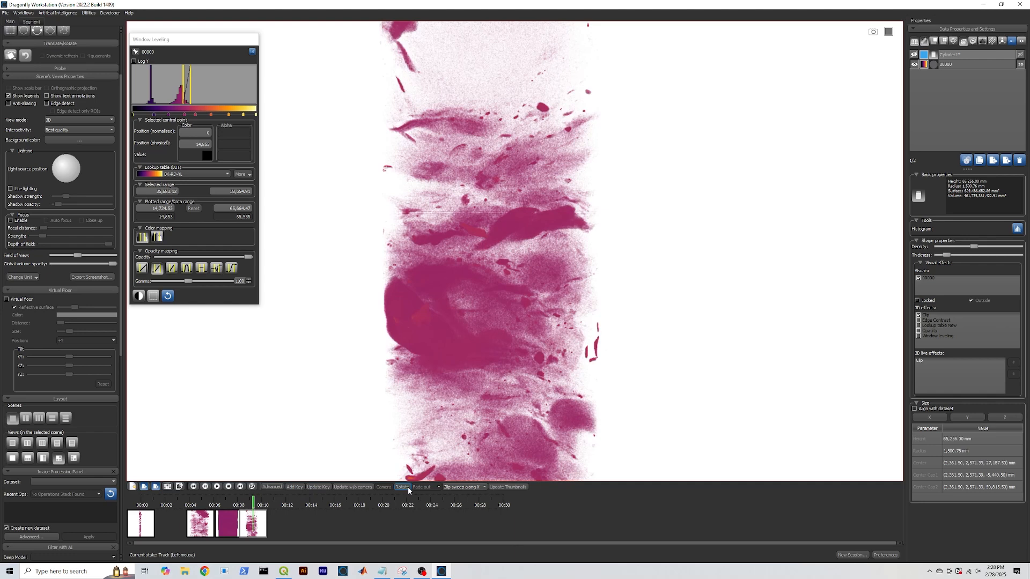
Rotate the core to a new viewing angle showing its side
scroll(525, 308, "down", 10)
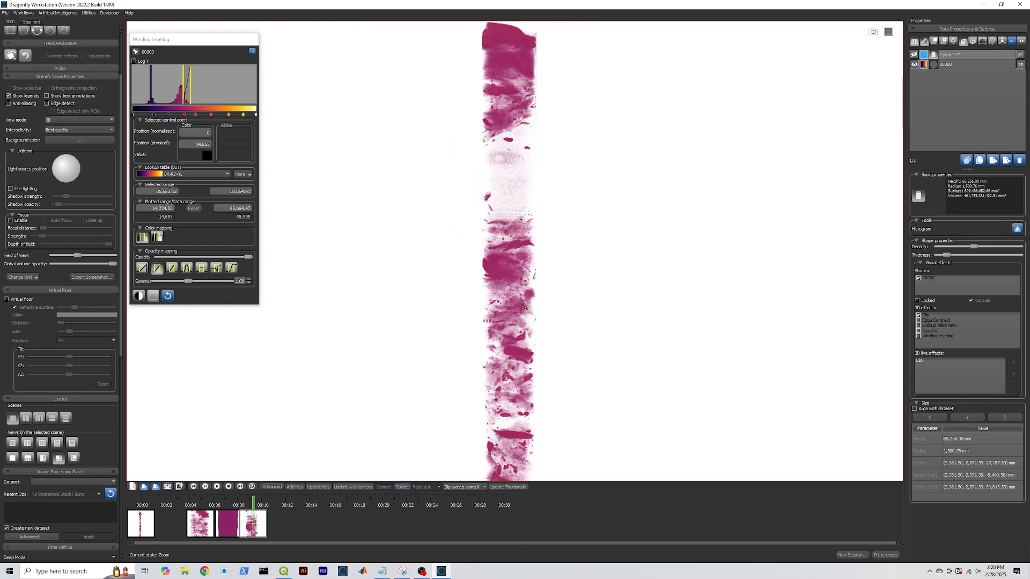
mouse_move(522, 308)
left_mouse_down()
mouse_move(552, 294)
mouse_move(489, 279)
mouse_move(517, 352)
mouse_move(567, 310)
mouse_move(533, 341)
mouse_move(549, 304)
mouse_move(558, 310)
mouse_move(530, 319)
left_mouse_up()
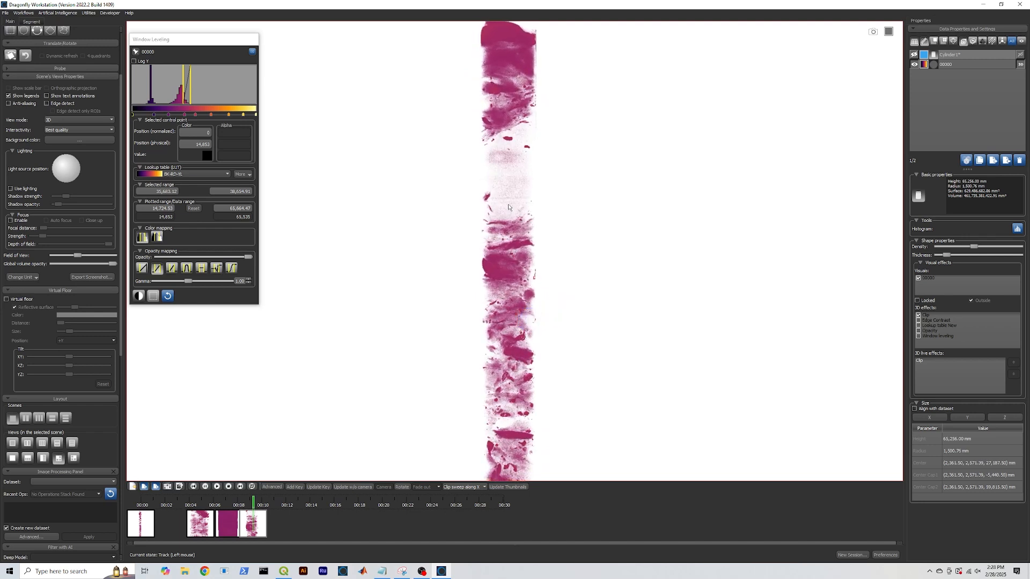
left_click_drag(524, 238, 527, 268)
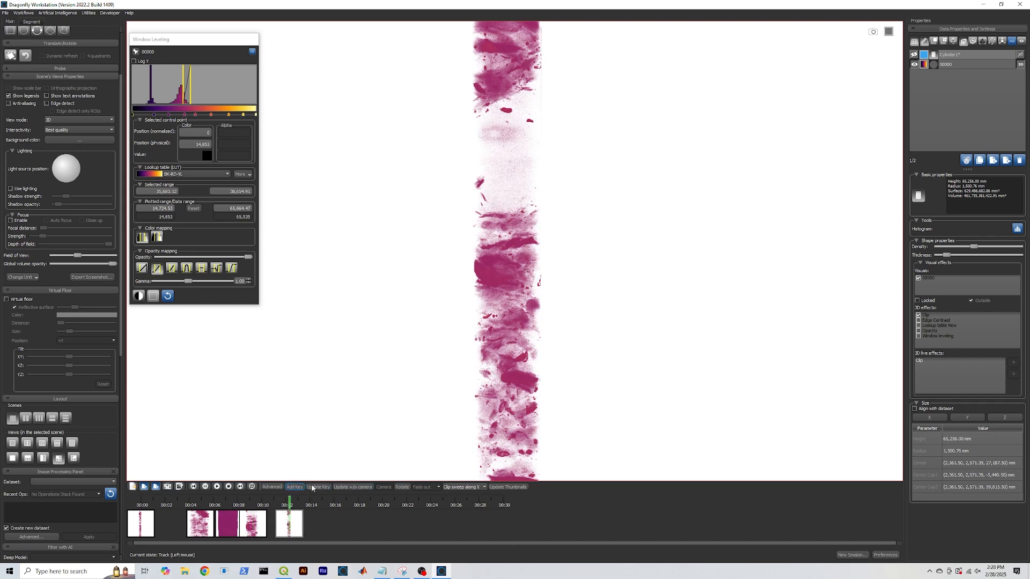
Add a rotation around the object's own axis and preview it at about 00:12
left_click(408, 487)
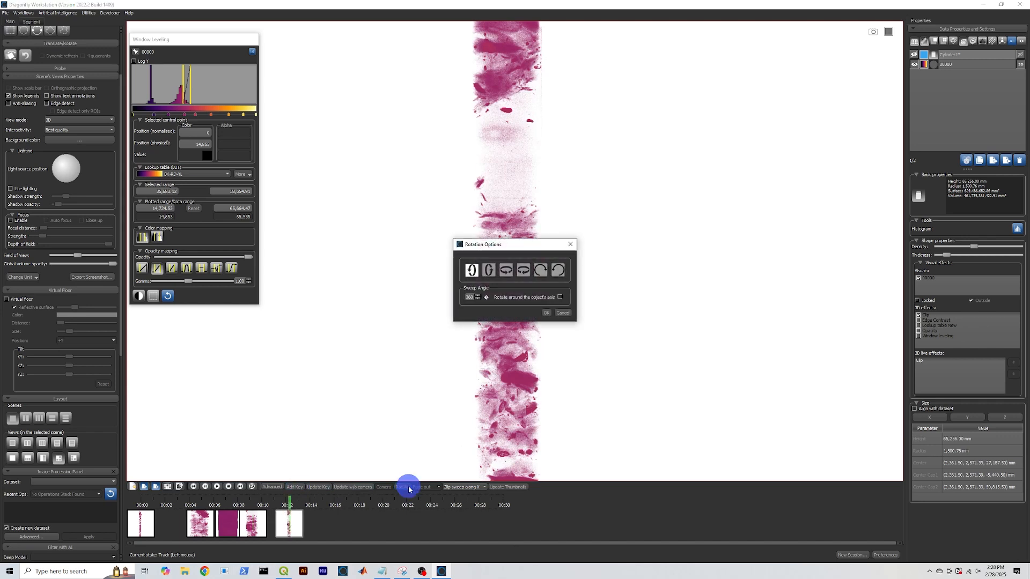
left_click(540, 271)
left_click(560, 297)
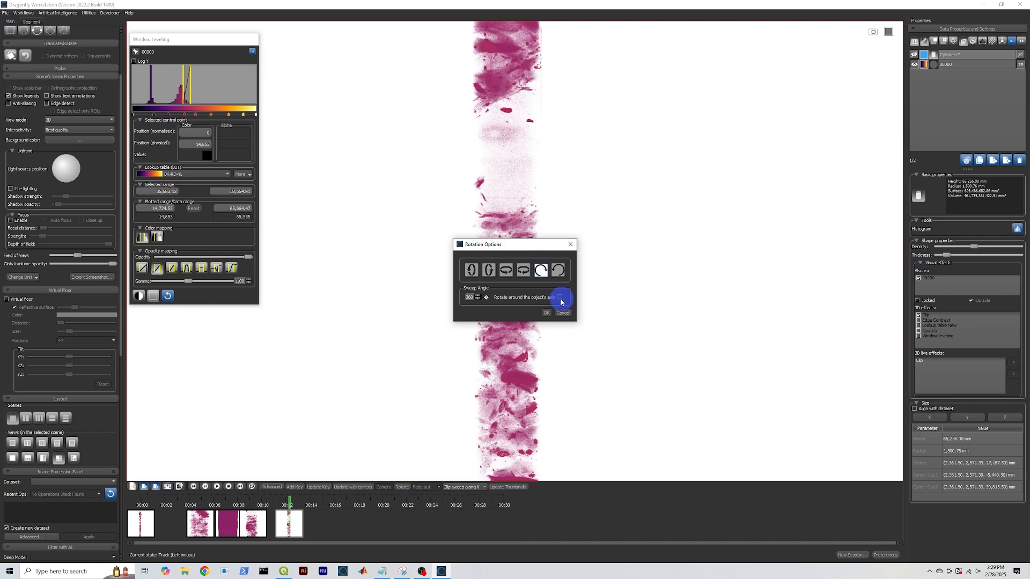
left_click(561, 299)
left_click(546, 313)
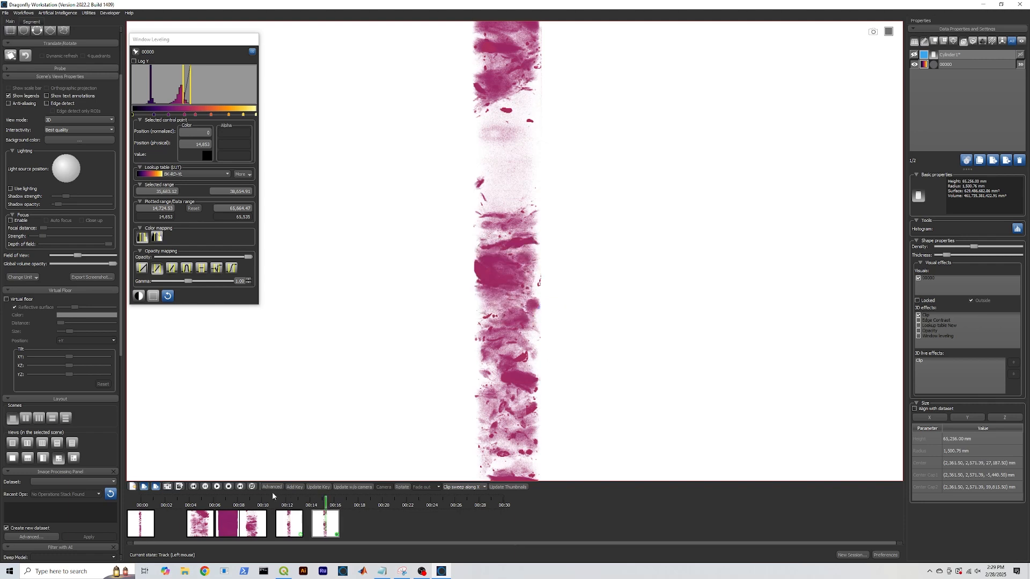
mouse_move(327, 504)
left_mouse_down()
mouse_move(145, 518)
mouse_move(343, 508)
left_mouse_up()
Export the animation at 1280×720, 30 fps, mpeg4 AVI as test_video
left_click(180, 486)
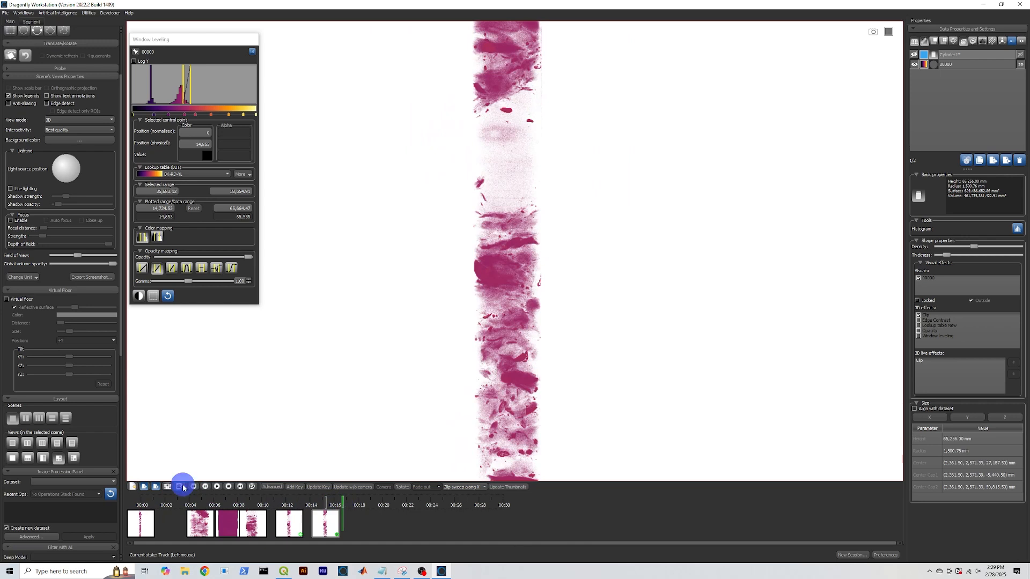
left_click(432, 260)
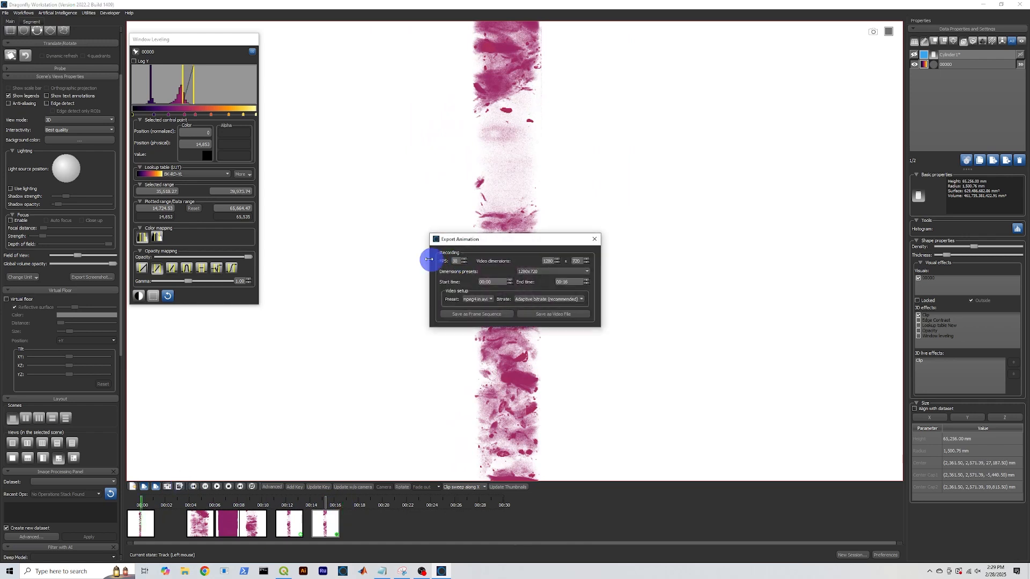
double_click(550, 262)
left_click(539, 261)
left_click(482, 300)
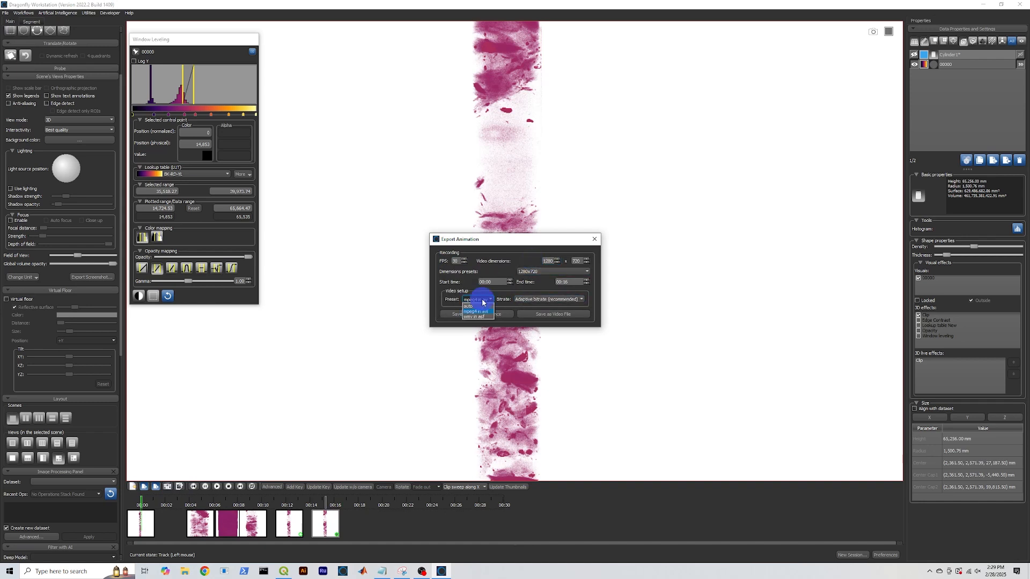
left_click(487, 300)
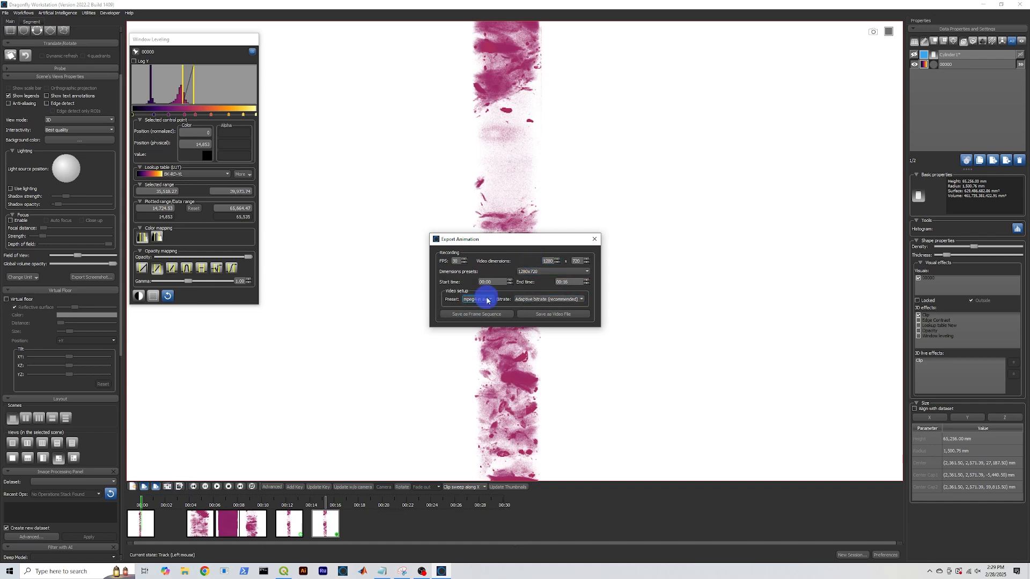
left_click(539, 315)
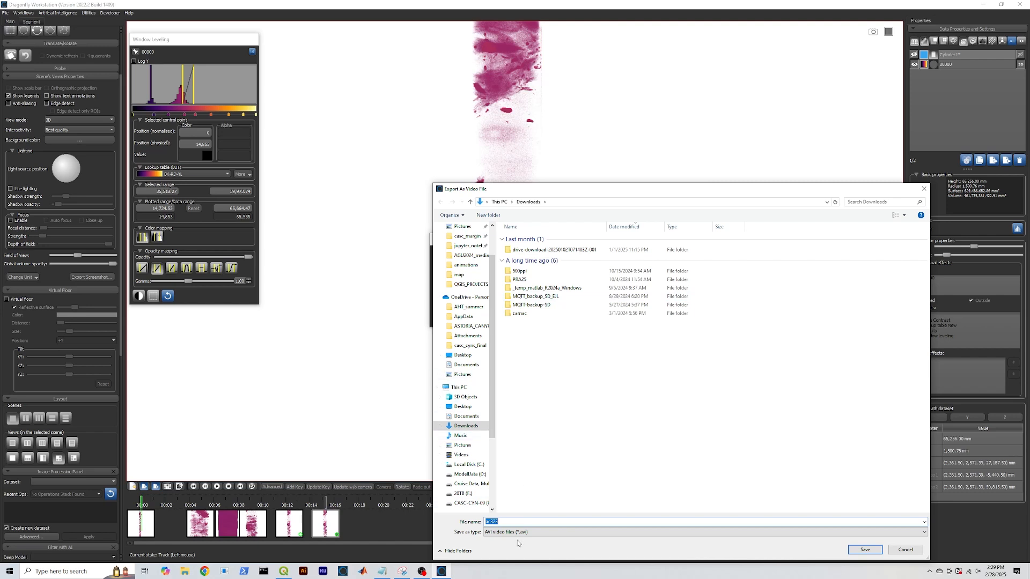
type("test_video")
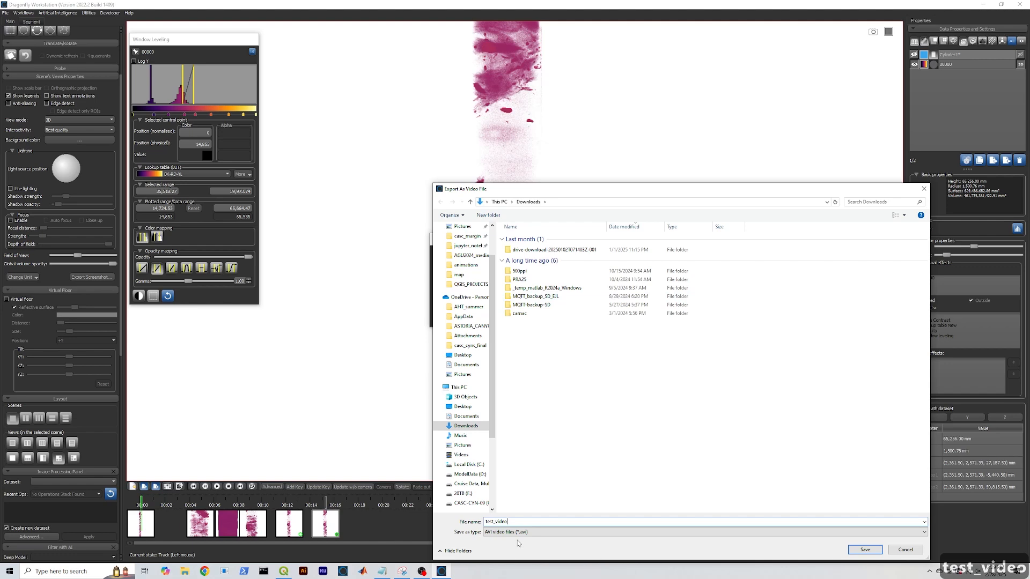
left_click(858, 550)
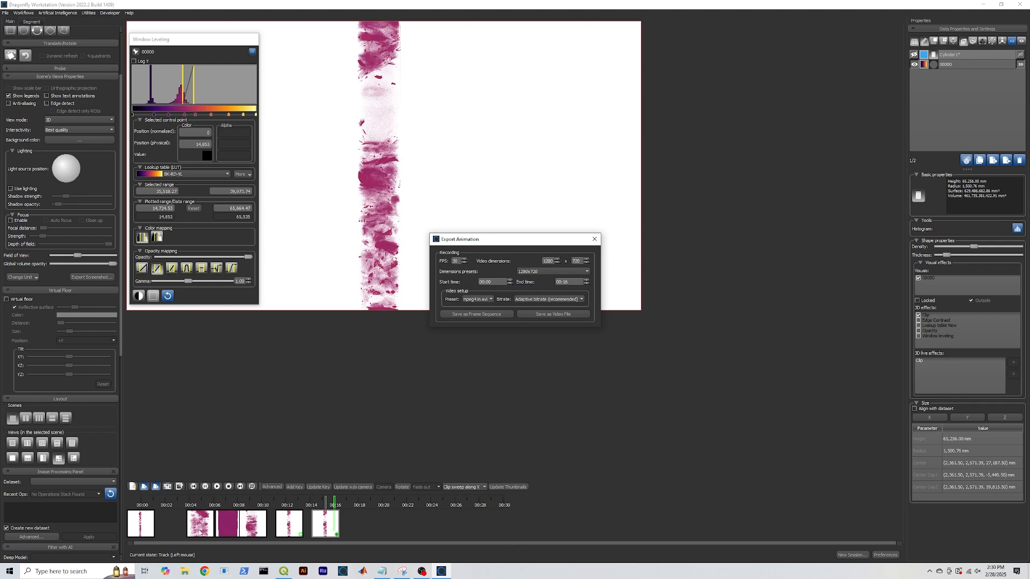
Play test_video from the Downloads folder via File Explorer
left_click(185, 571)
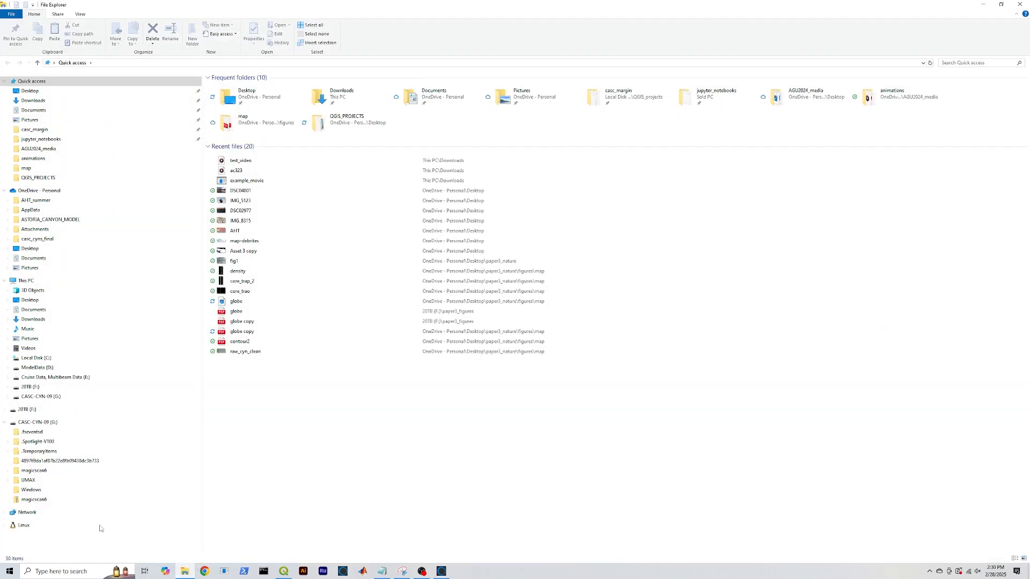
left_click(48, 100)
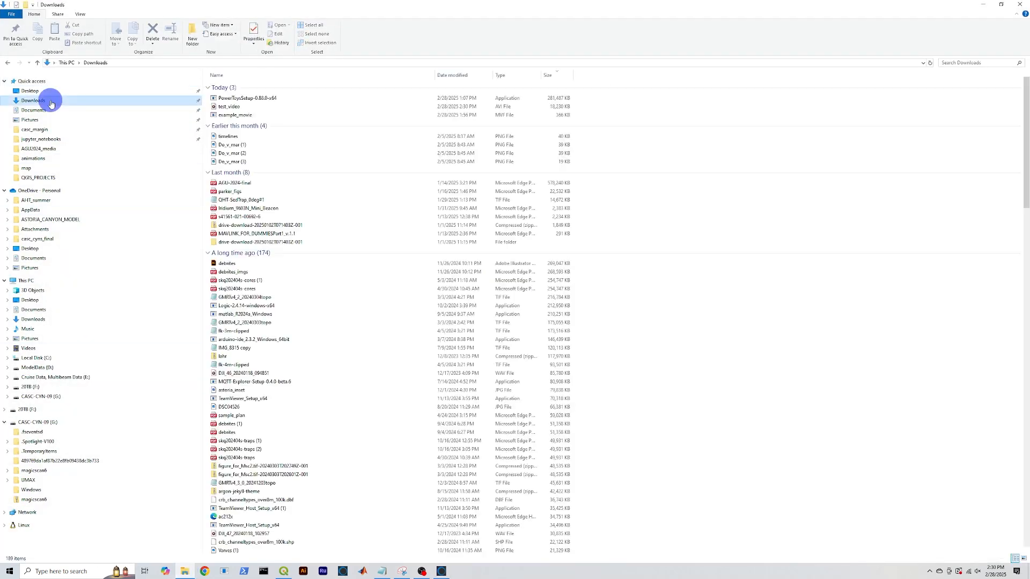
double_click(236, 106)
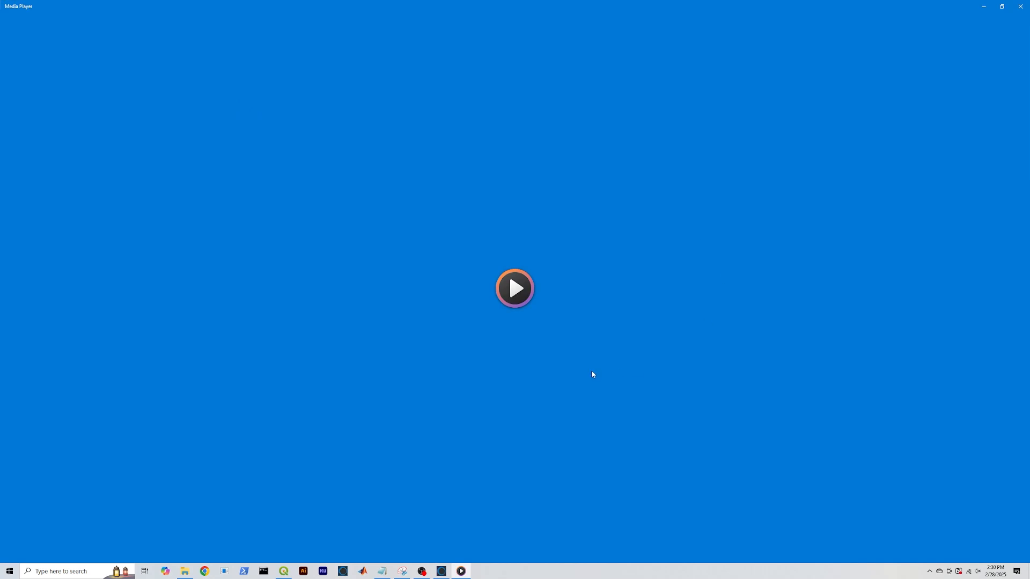